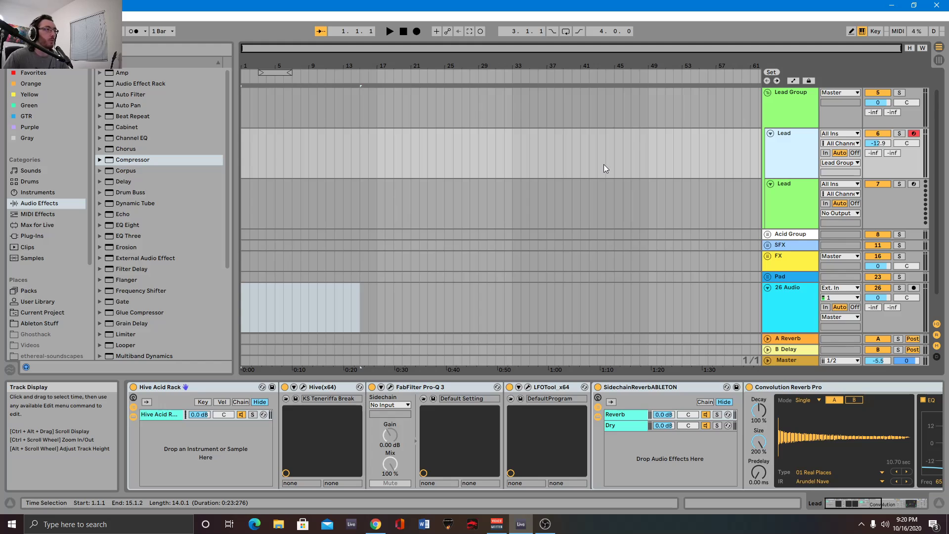
Insert an empty 16-bar MIDI clip at bar 1 on the armed Lead track in Lead Group
left_click_drag(241, 154, 375, 163)
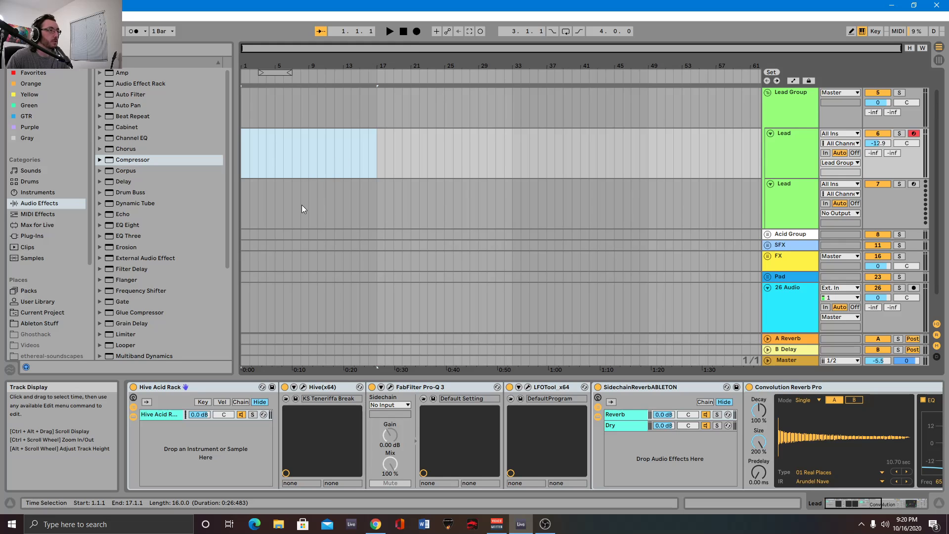
right_click(325, 154)
left_click(367, 242)
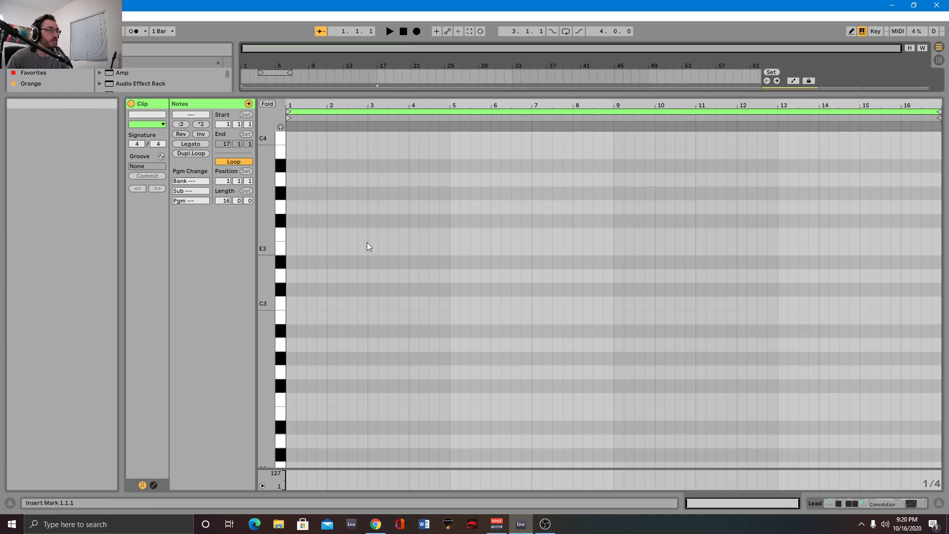
Audition the C major scale on the Lead instrument, playing upward from C3 to C4
left_click(282, 304)
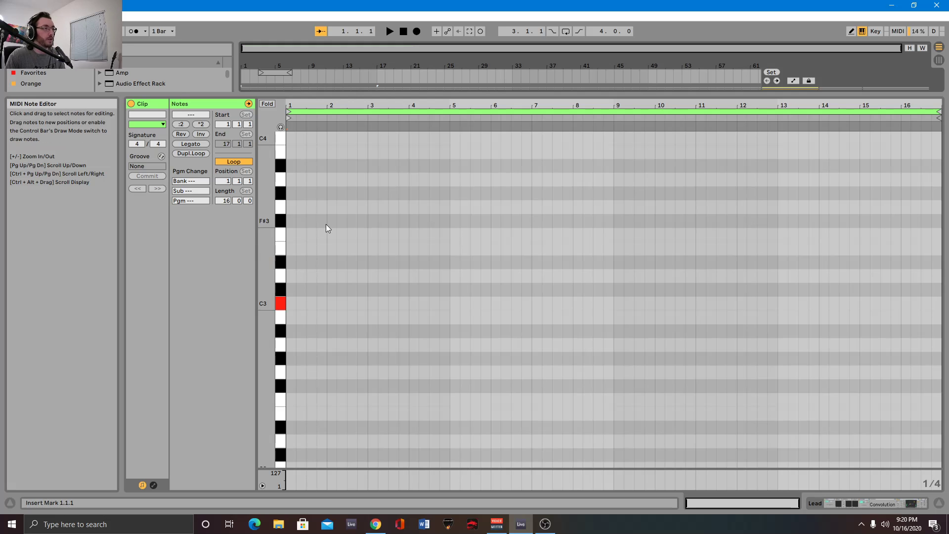
key("k")
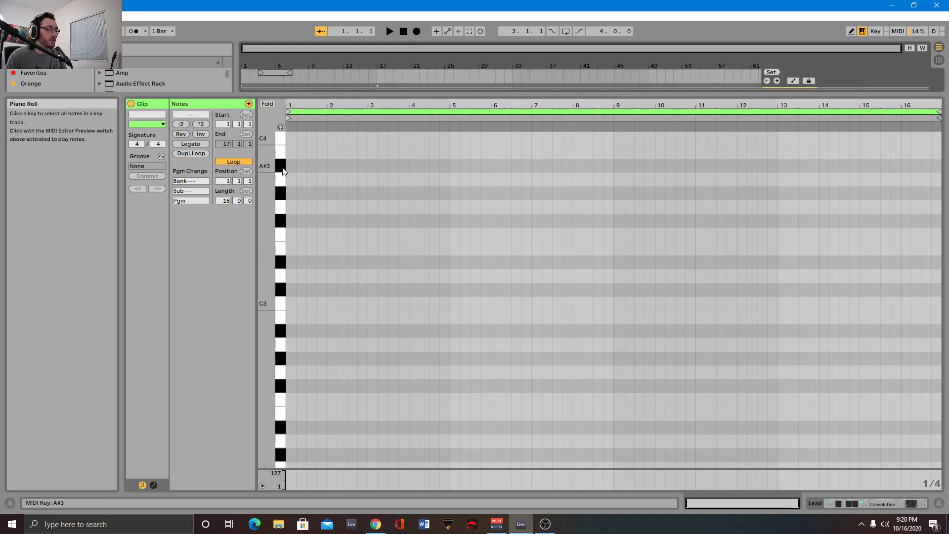
key("a")
key("s")
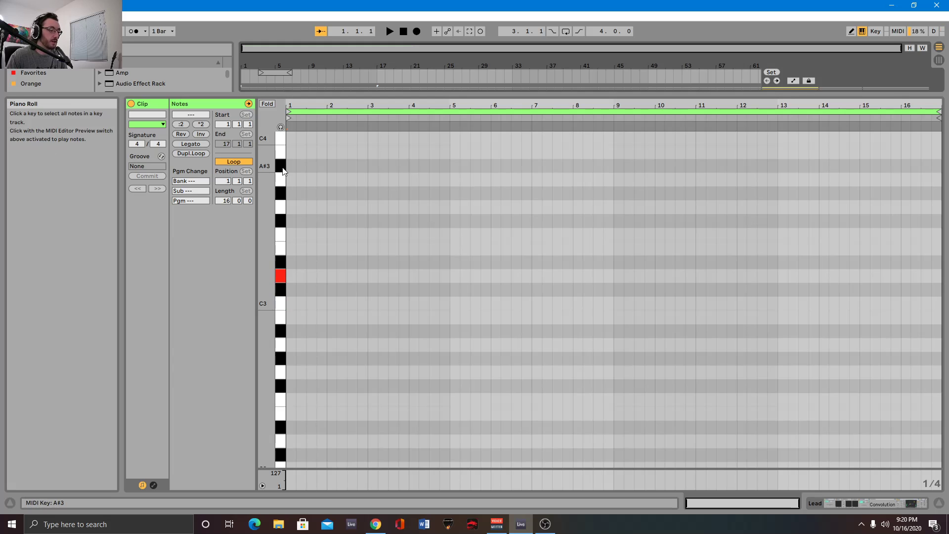
key("d")
key("f")
key("g")
key("h")
key("j")
key("k")
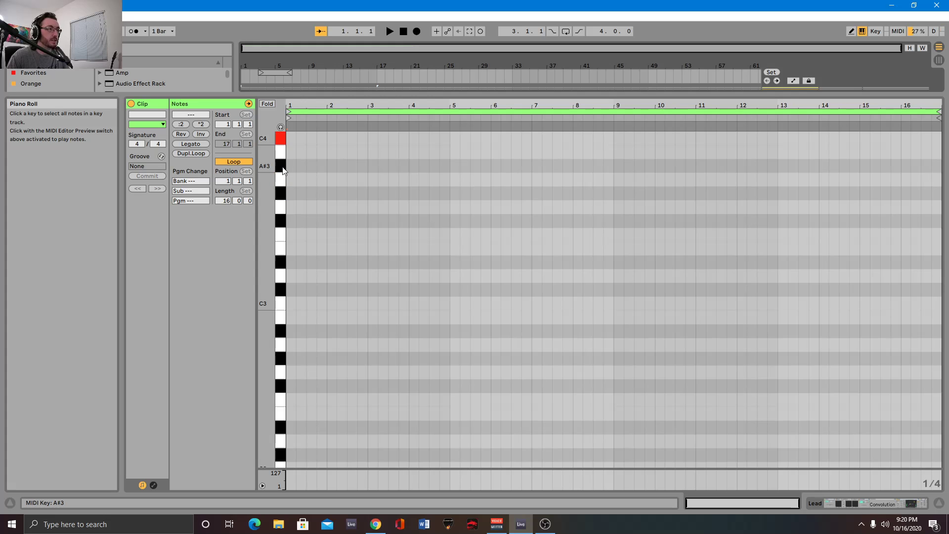
Audition the octave interval by alternating between C3 and C4 several times
scroll(282, 167, "up", 1)
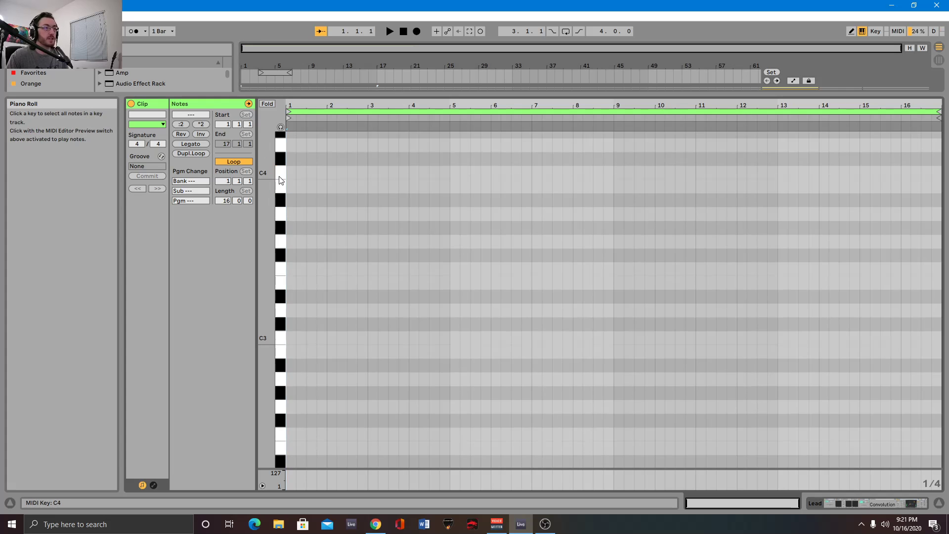
key("a")
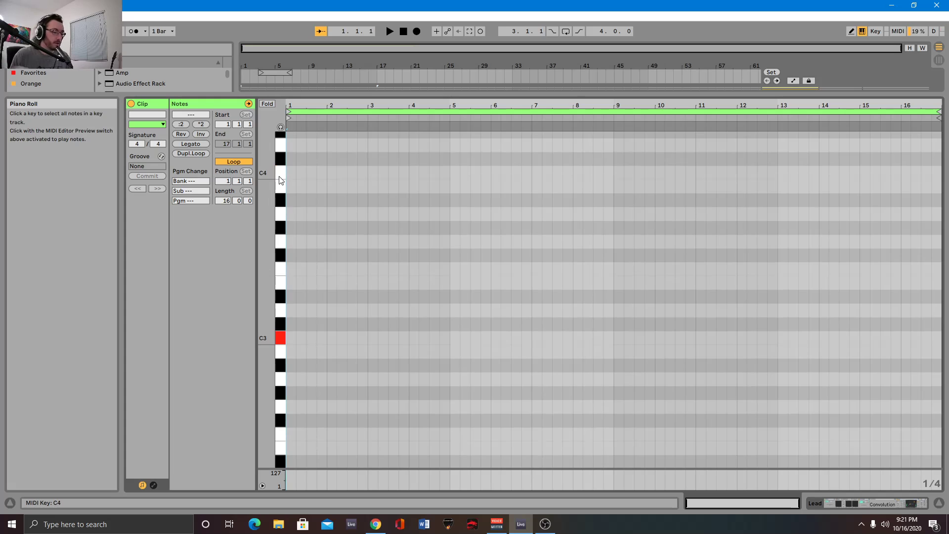
key("k")
key("a")
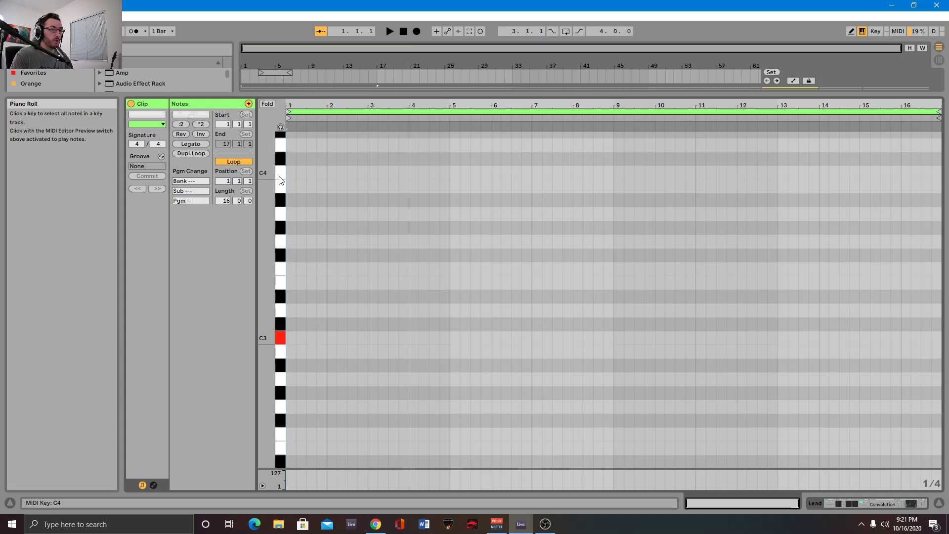
key("k")
key("a")
key("k")
key("a")
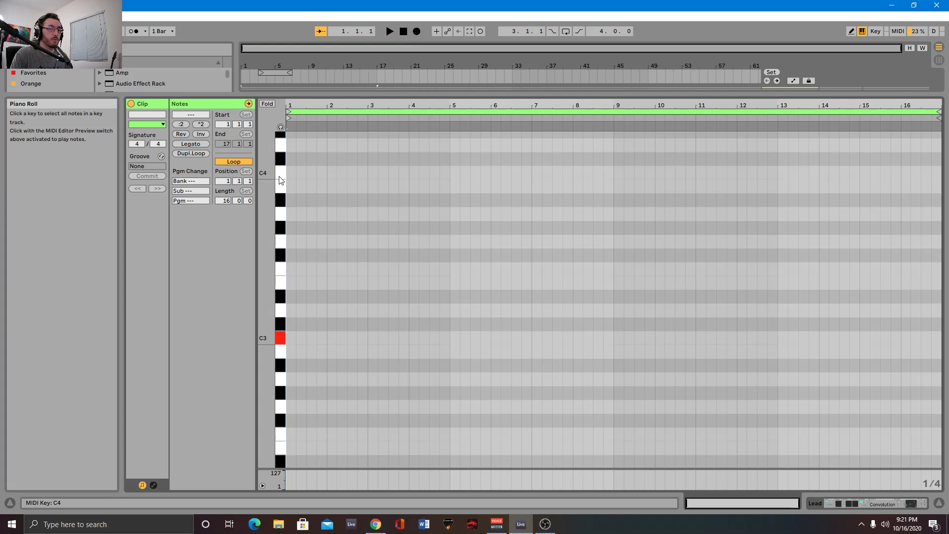
key("k")
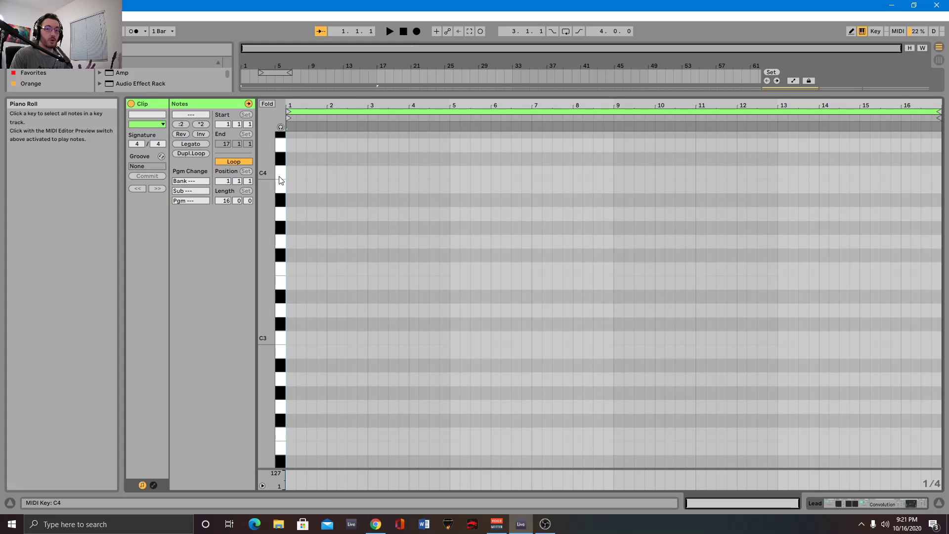
Play the white-key scale from C3 up to C4 once more on the Lead instrument
key("a")
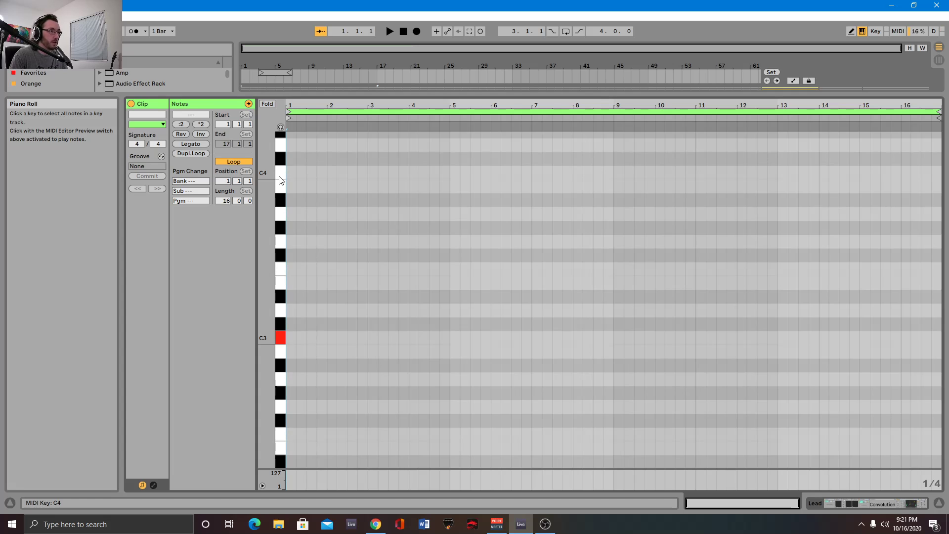
key("s")
key("d")
key("f")
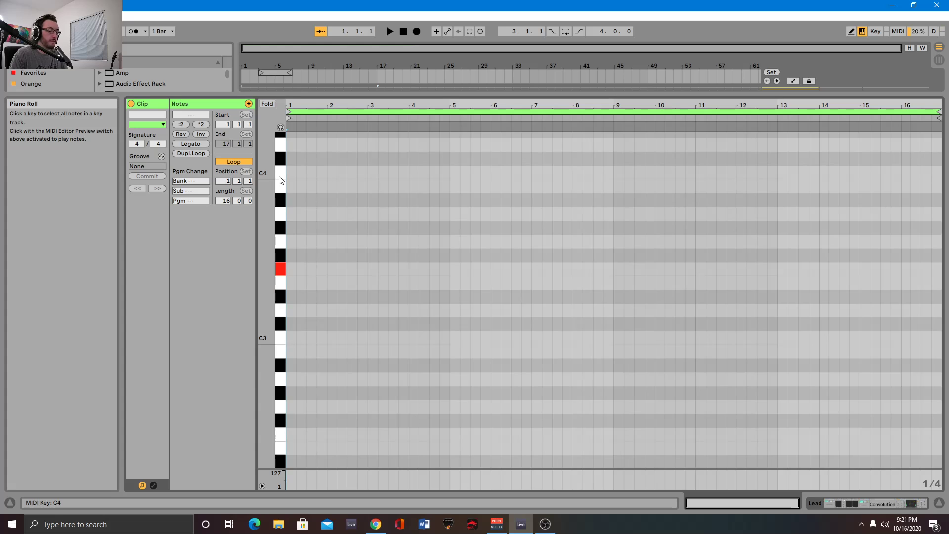
key("g")
key("h")
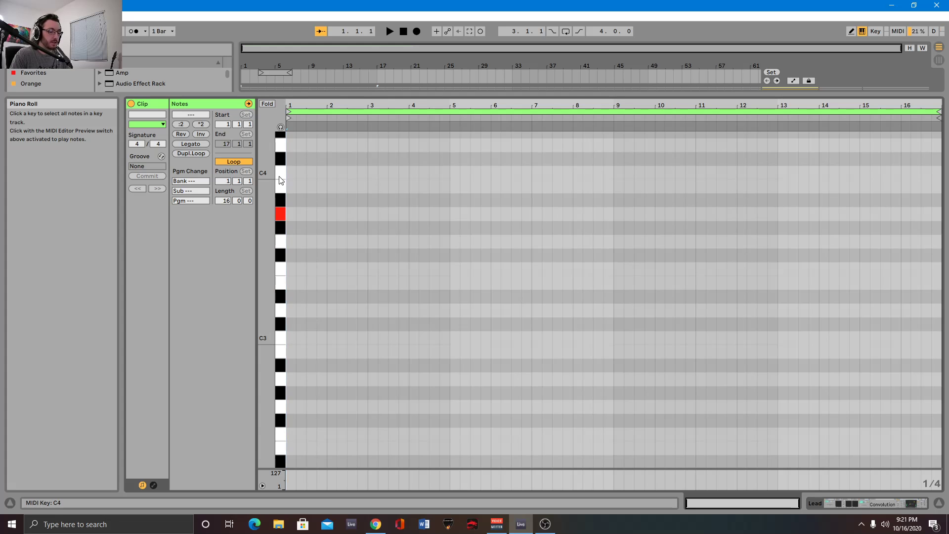
key("j")
key("k")
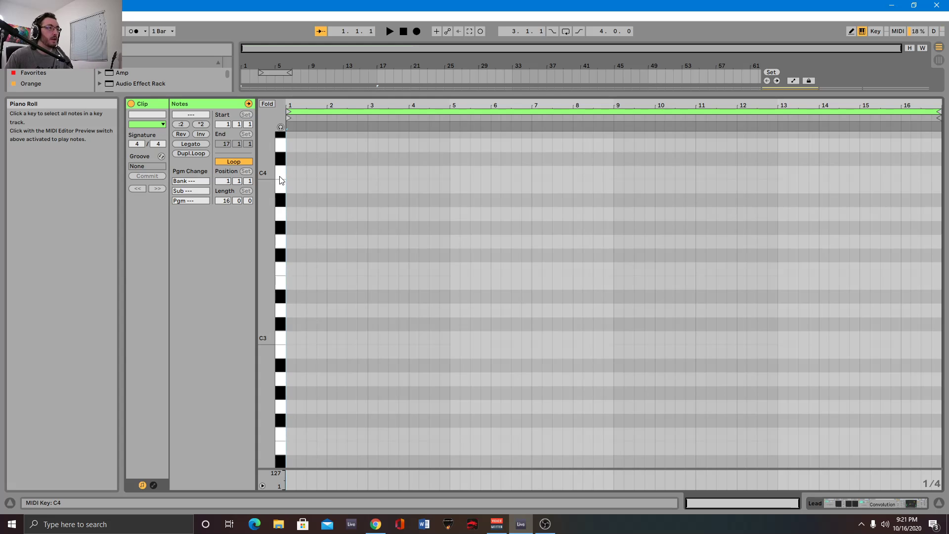
Try to record a MIDI take into the Lead clip from bar 1, stopping just after bar 3
left_click(822, 500)
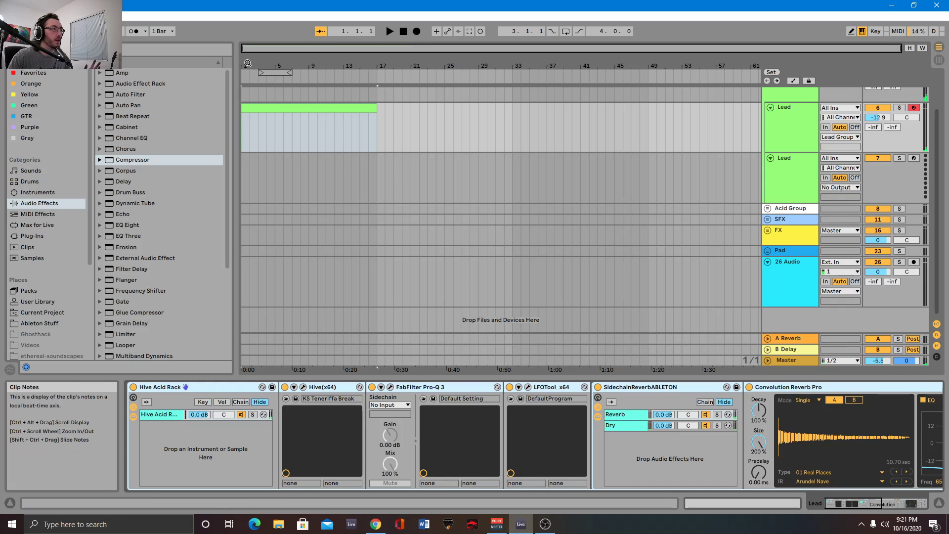
left_click_drag(346, 74, 301, 105)
double_click(251, 108)
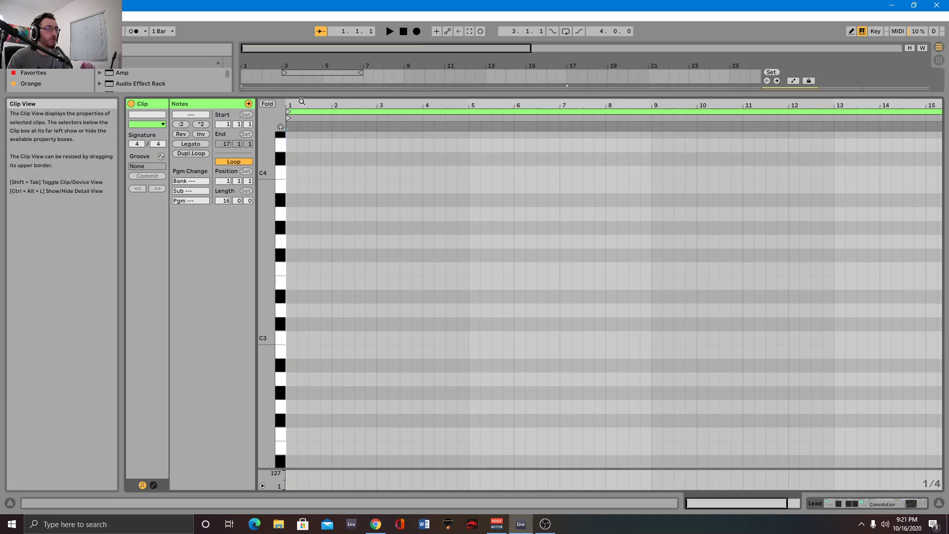
left_click(416, 31)
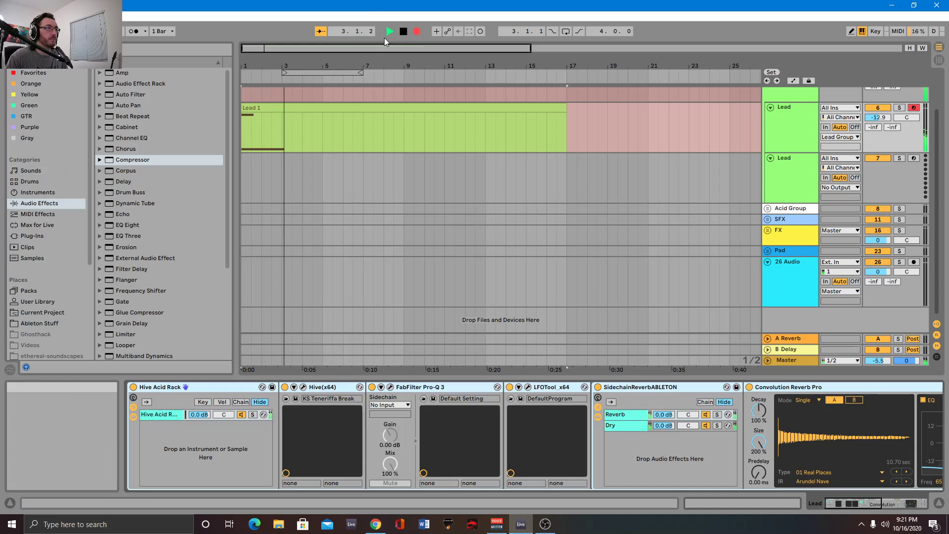
left_click(403, 31)
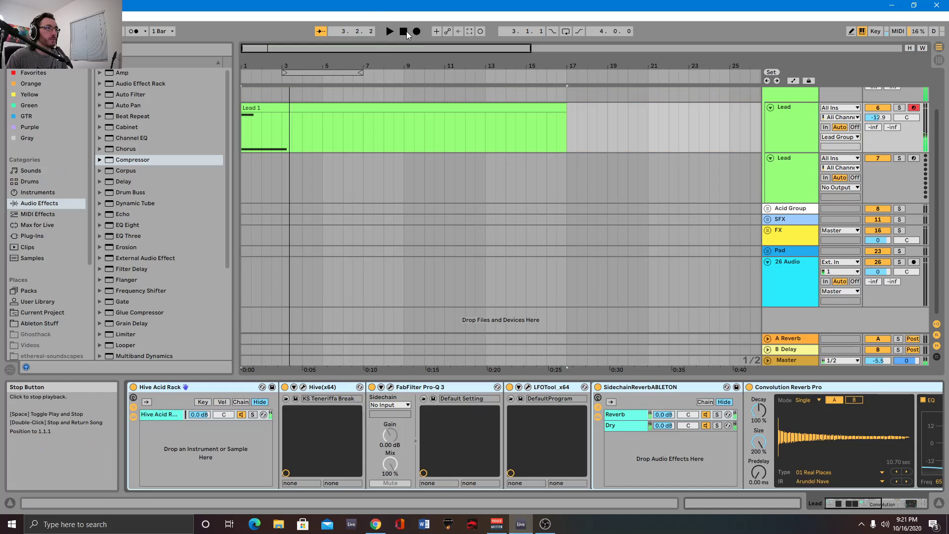
Record a melody over sustained bass notes on the Lead track from bar 1 to about bar 12, and bypass LFOTool
left_click(417, 31)
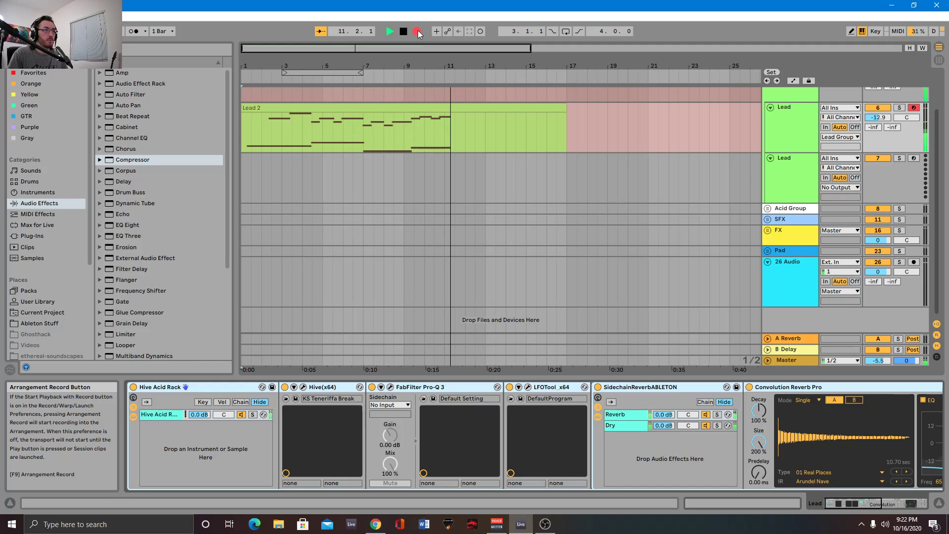
left_click(417, 31)
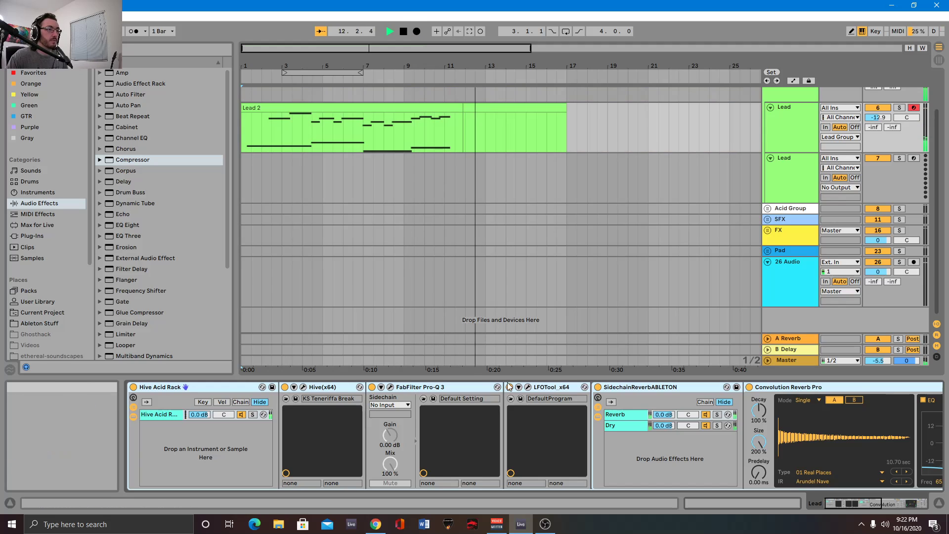
left_click(510, 387)
left_click(403, 32)
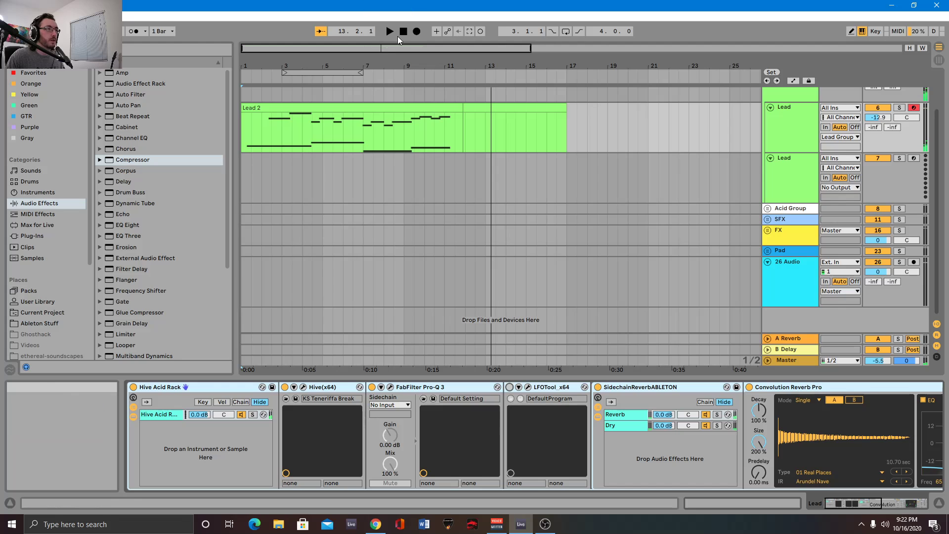
left_click(405, 37)
Play back the recorded melody clip on the Lead track from bar 1 to bar 7
mouse_move(490, 68)
left_mouse_down()
mouse_move(489, 92)
mouse_move(489, 69)
left_mouse_up()
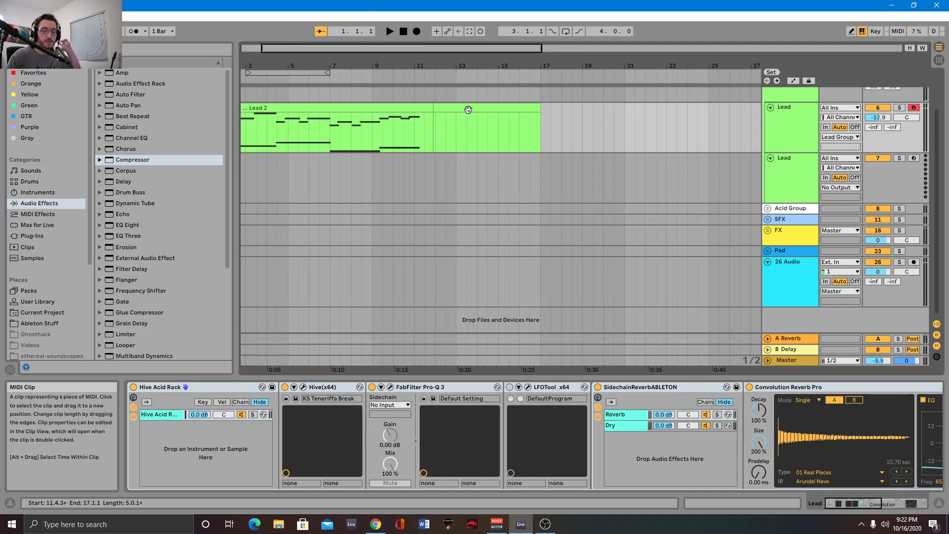
left_click(468, 109)
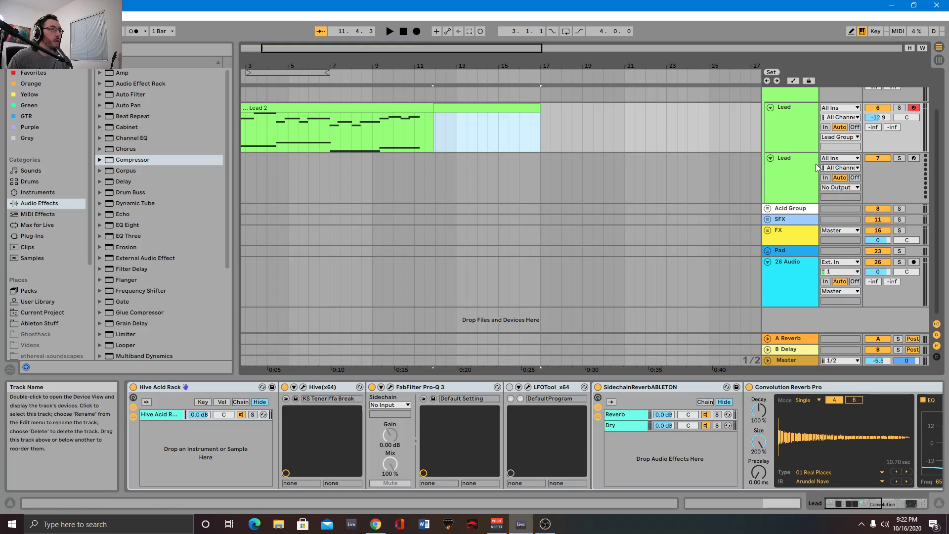
left_click_drag(451, 67, 450, 89)
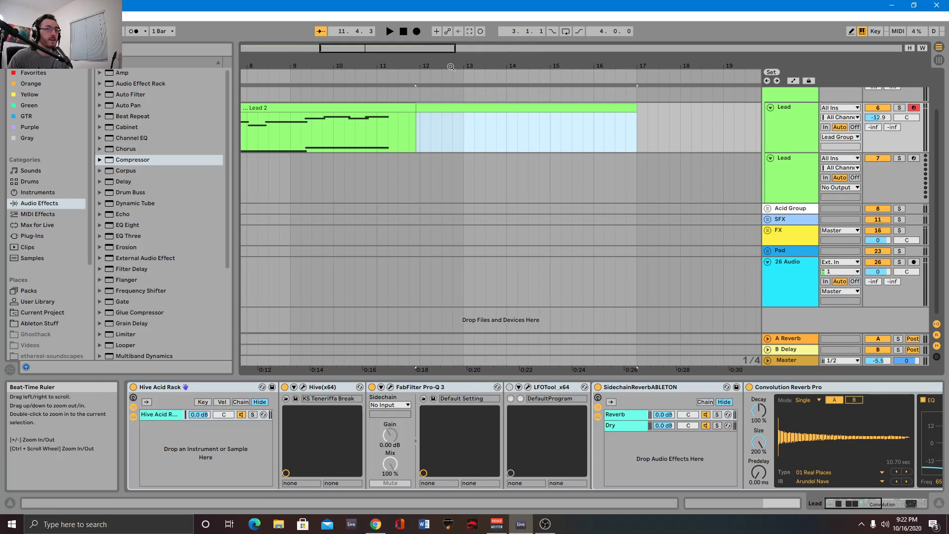
left_click_drag(448, 66, 448, 56)
left_click(448, 109)
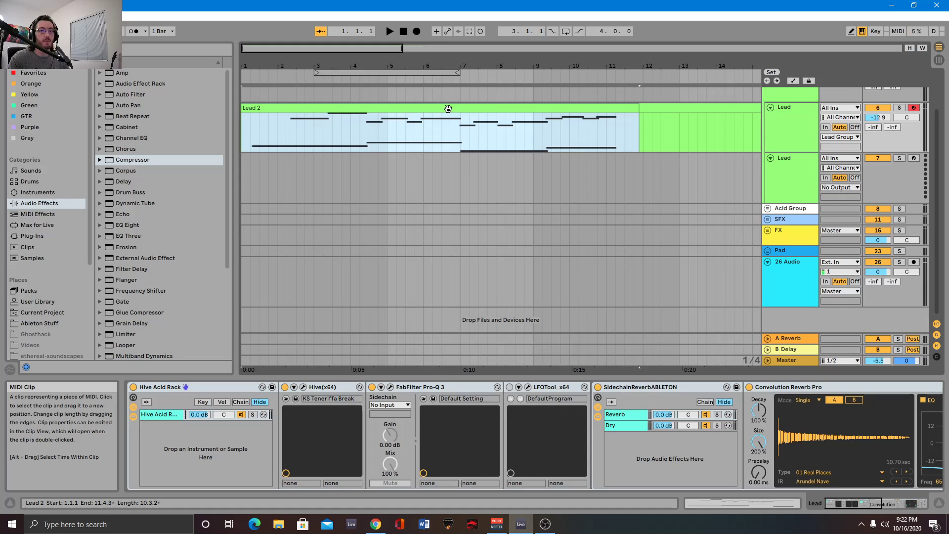
scroll(420, 121, "right", 5)
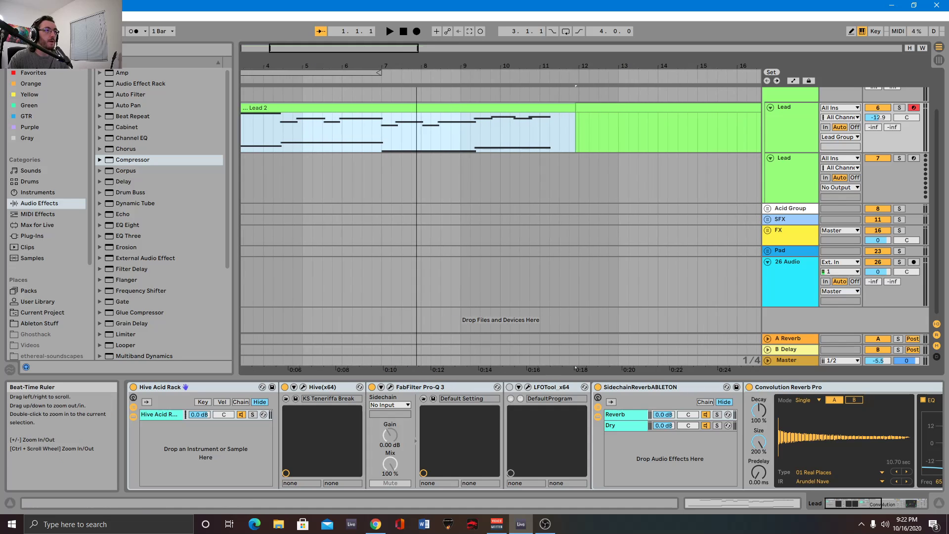
left_click_drag(388, 67, 390, 56)
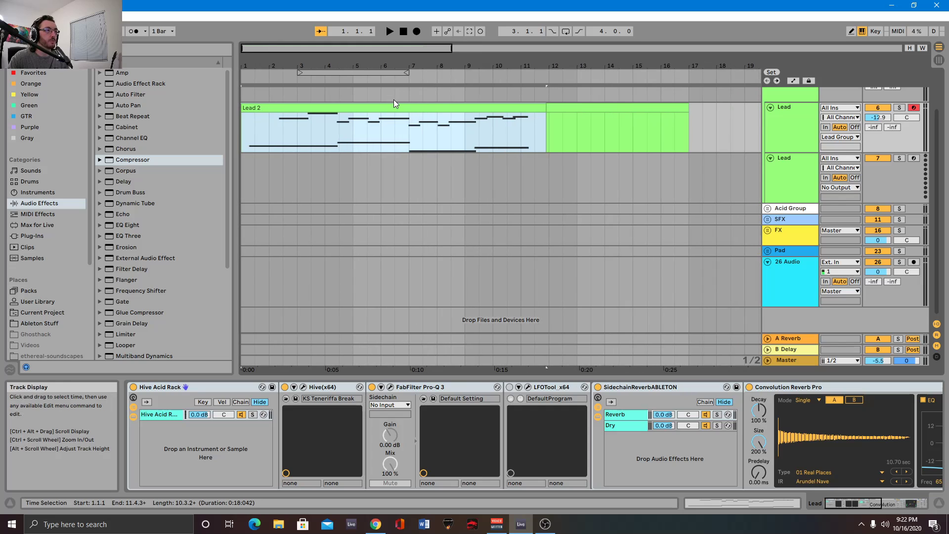
left_click(393, 102)
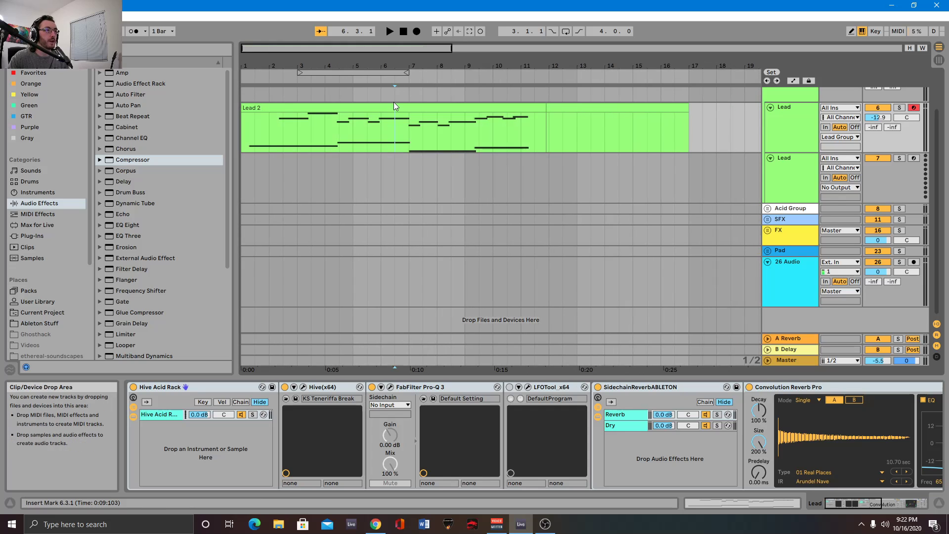
left_click(392, 32)
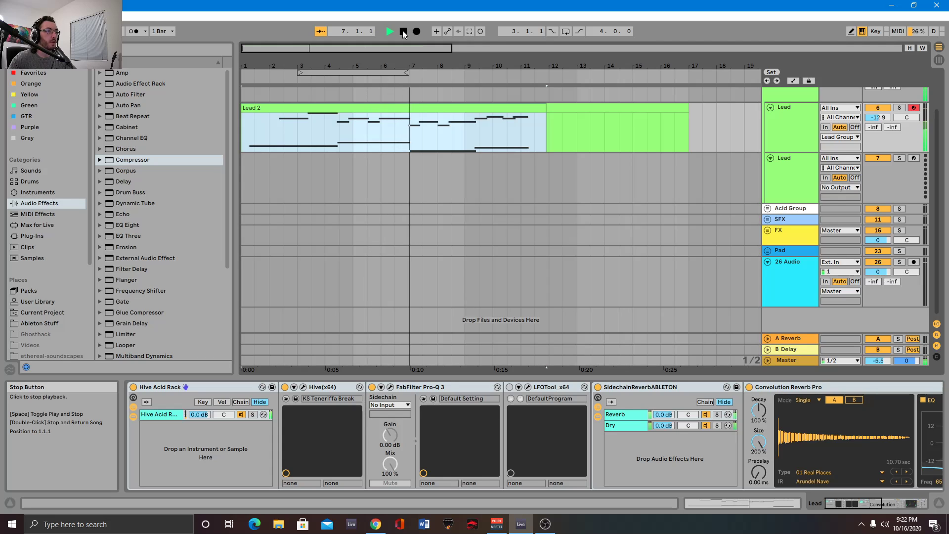
left_click(403, 31)
Record a second melody take over bass notes on the Lead track from bar 12 to about bar 24
scroll(453, 93, "right", 4)
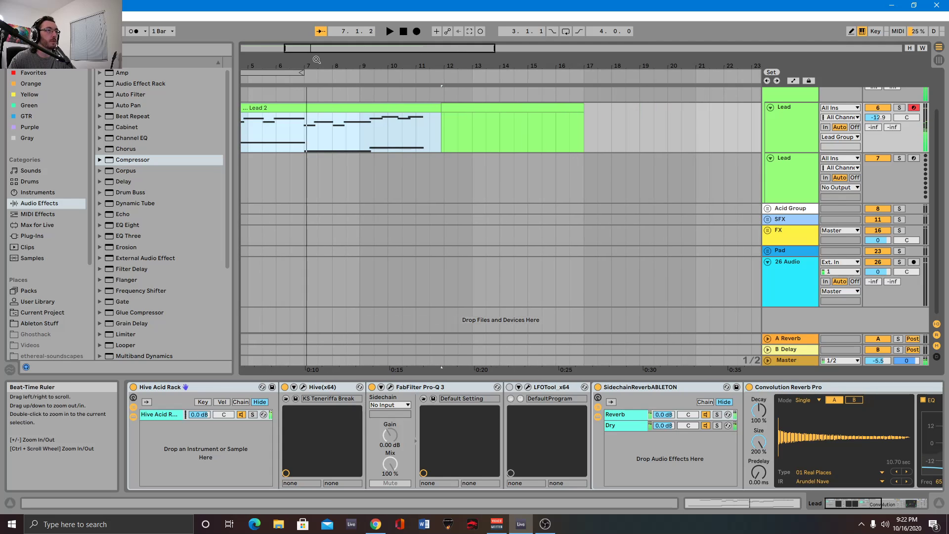
left_click(444, 93)
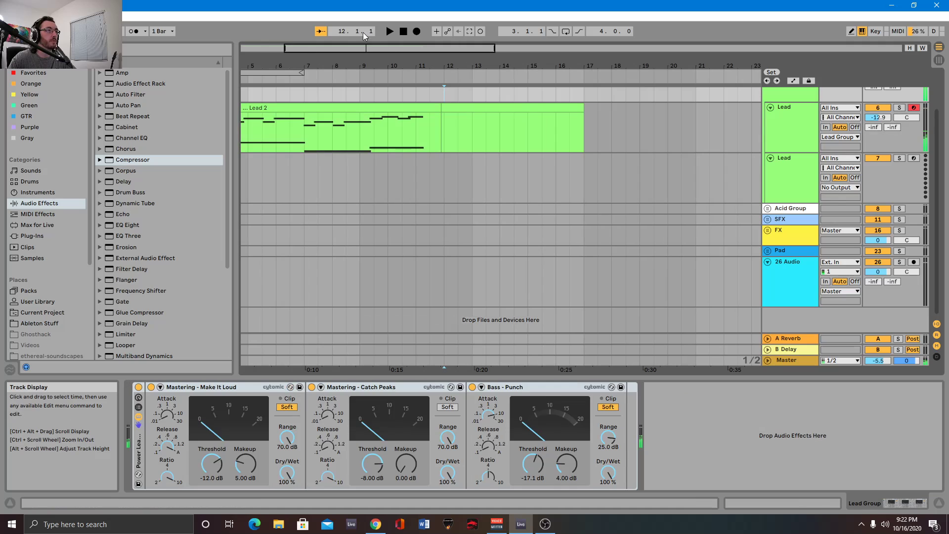
left_click(415, 33)
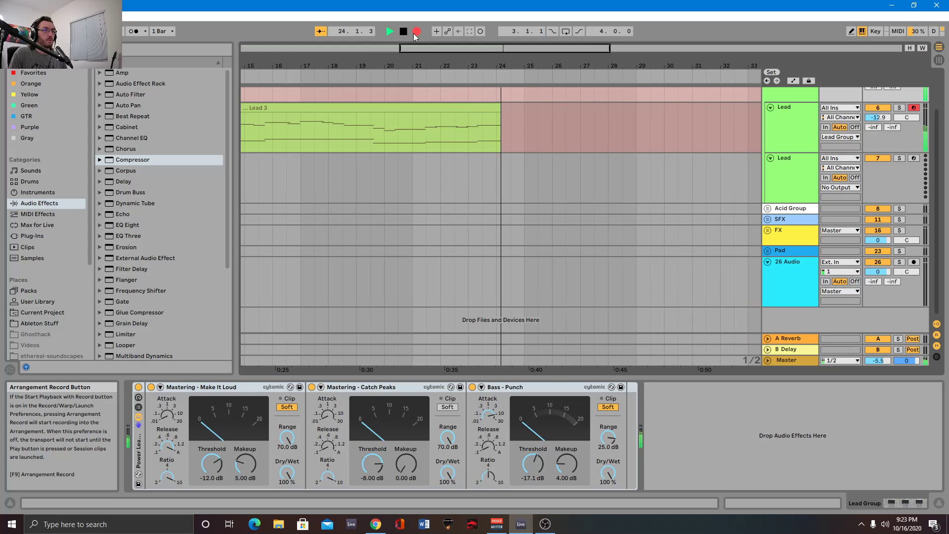
left_click(413, 31)
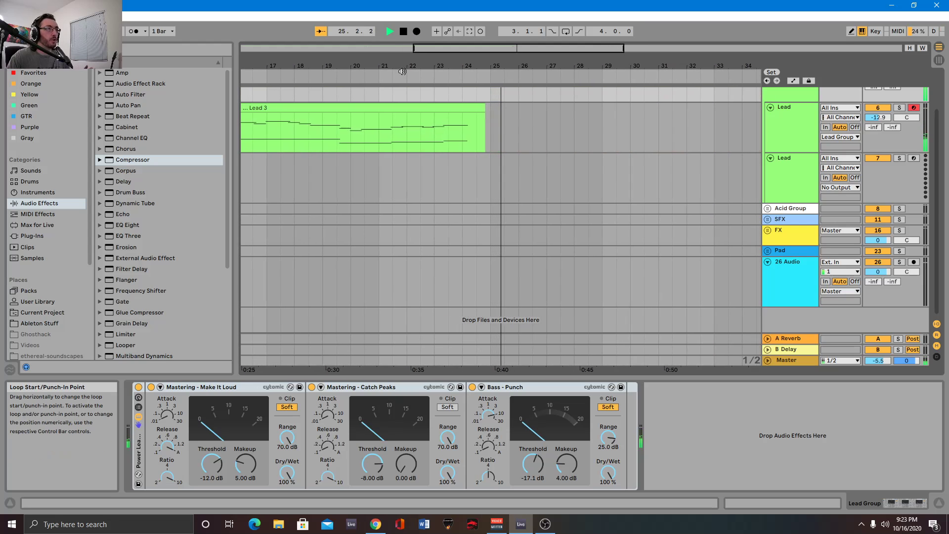
left_click(403, 31)
left_click_drag(618, 66, 618, 47)
key("plus")
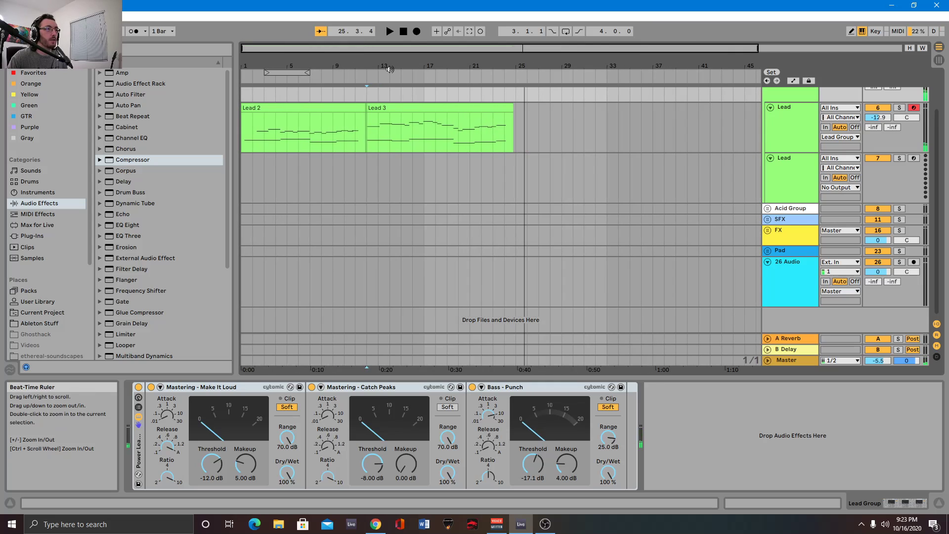
key("plus")
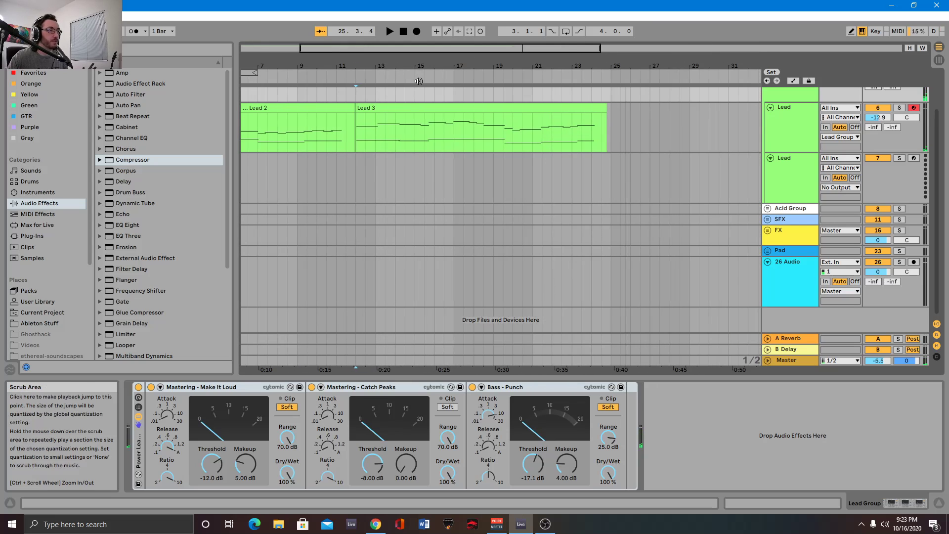
left_click(364, 108)
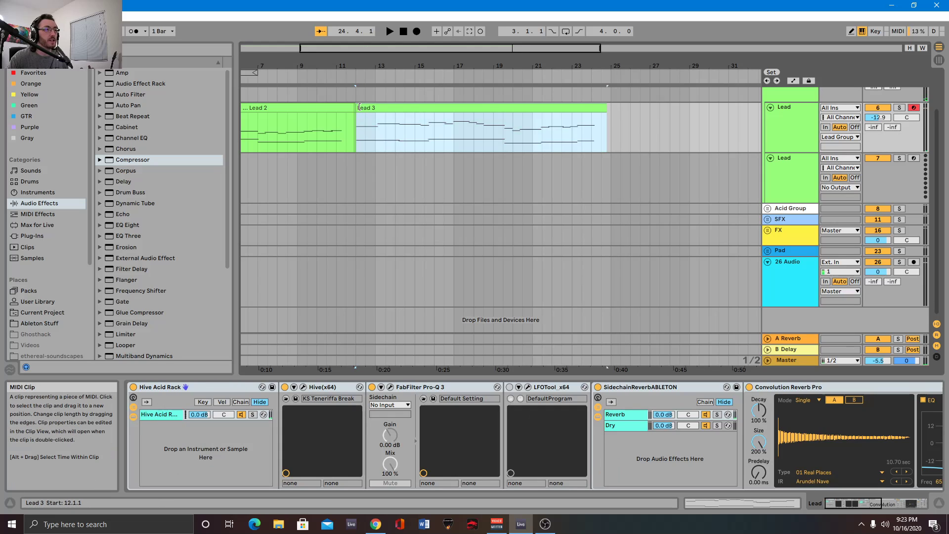
left_click(355, 105)
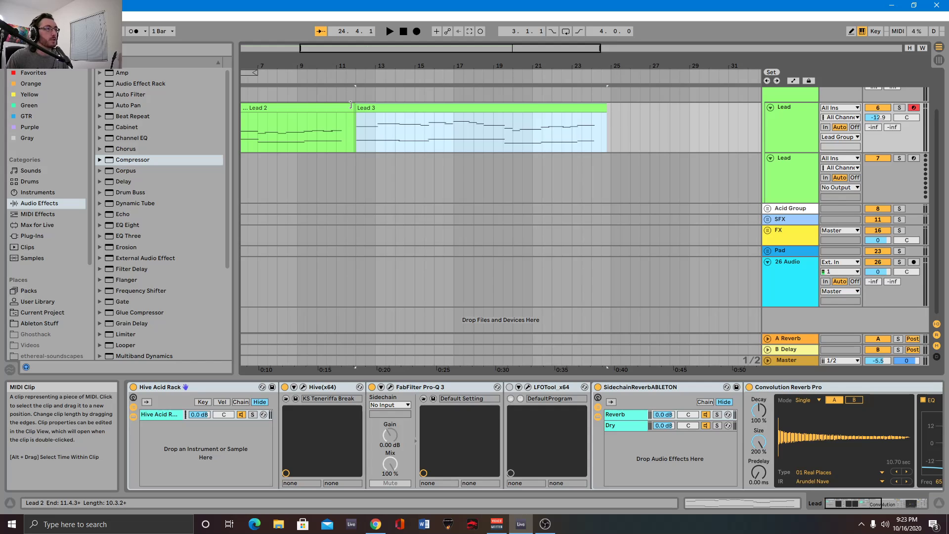
left_click_drag(368, 49, 415, 117)
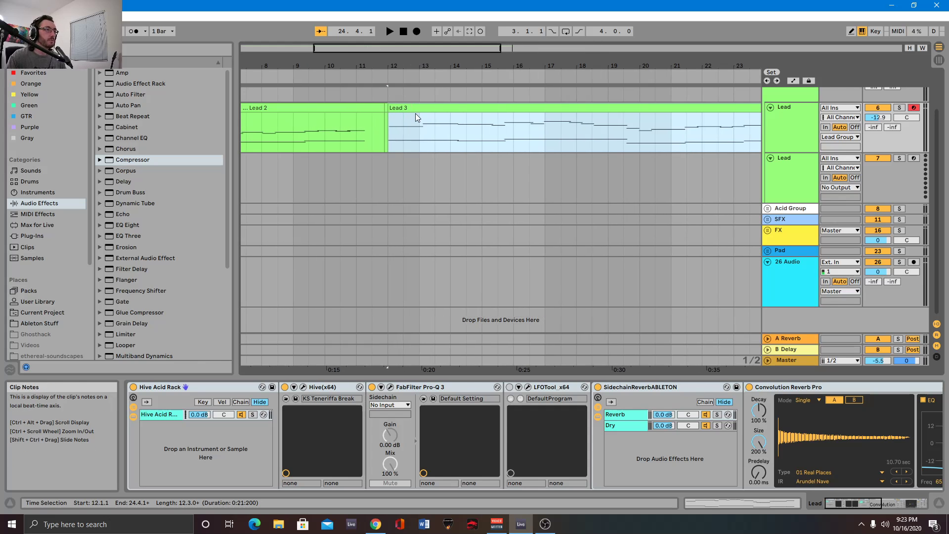
left_click(411, 97)
Select the Lead track containing the recorded clips and open the preset browser of its Hive synth
left_click(788, 137)
left_click(791, 185)
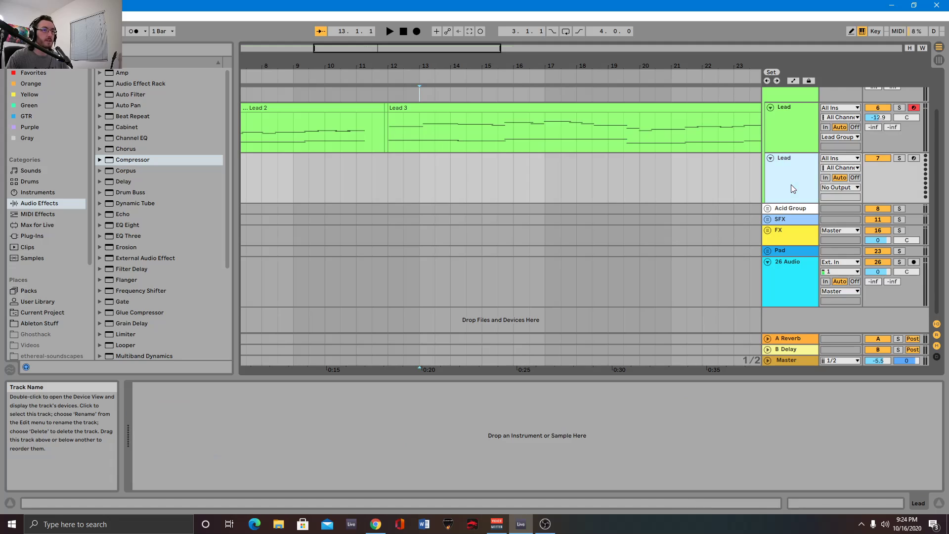
left_click(785, 127)
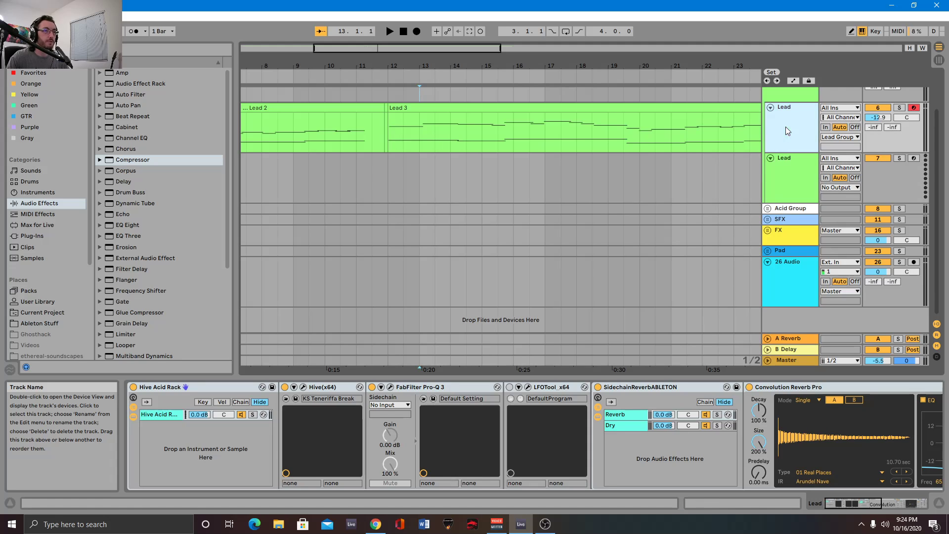
left_click(305, 387)
left_click(539, 57)
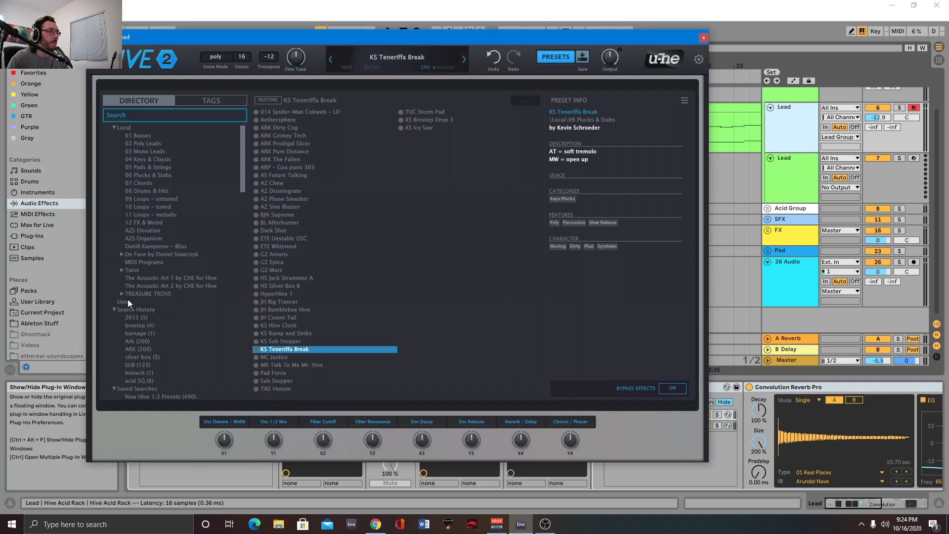
Load the AZ 2015 preset in Hive using the saved "2015" search, return to the synth view and close the plug-in window
left_click(158, 116)
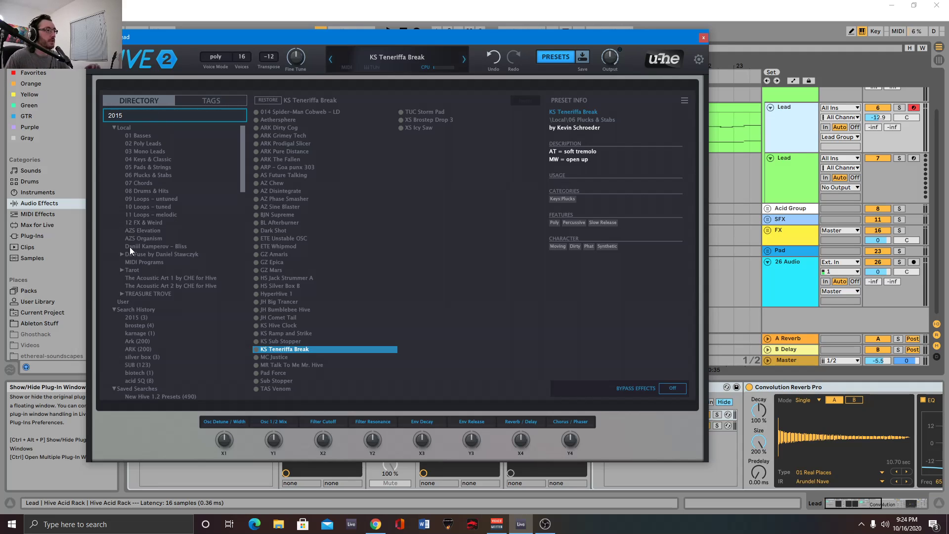
left_click(134, 307)
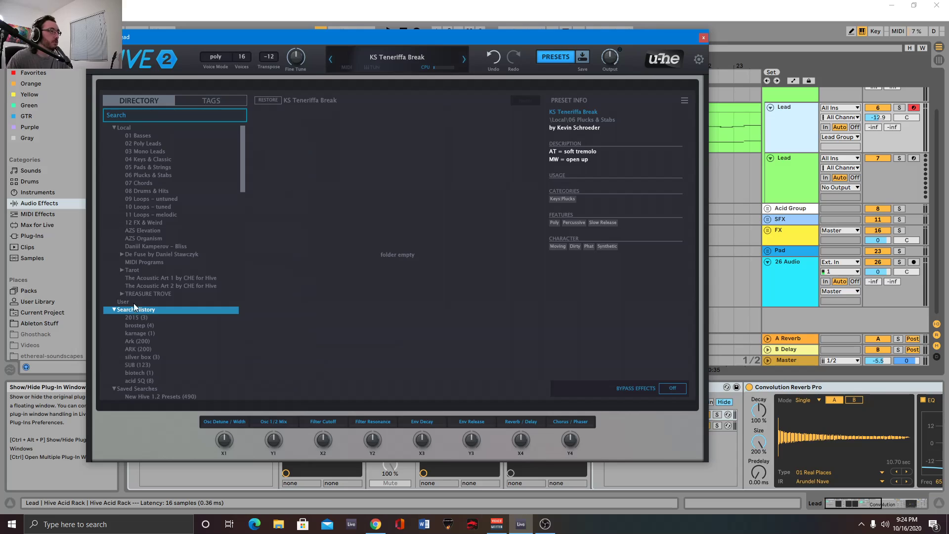
left_click(156, 119)
key("Return")
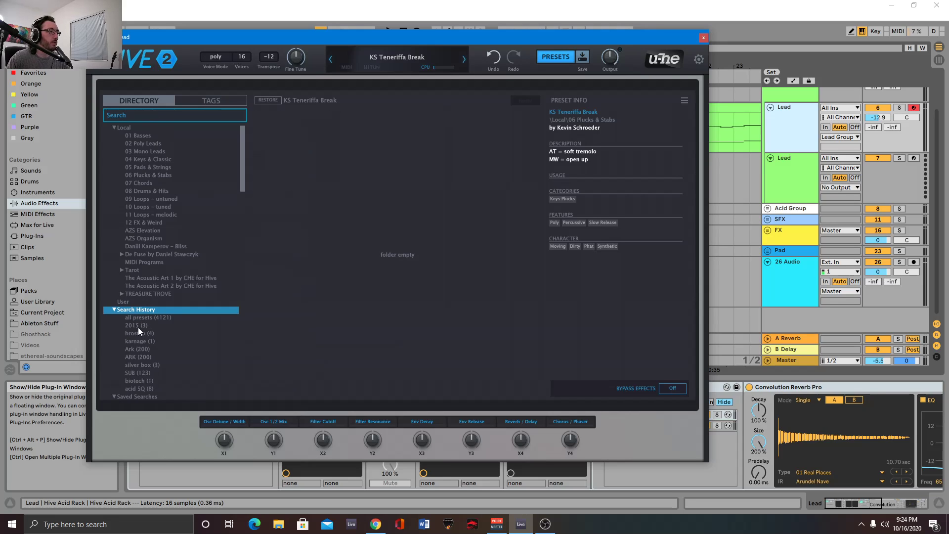
left_click(146, 326)
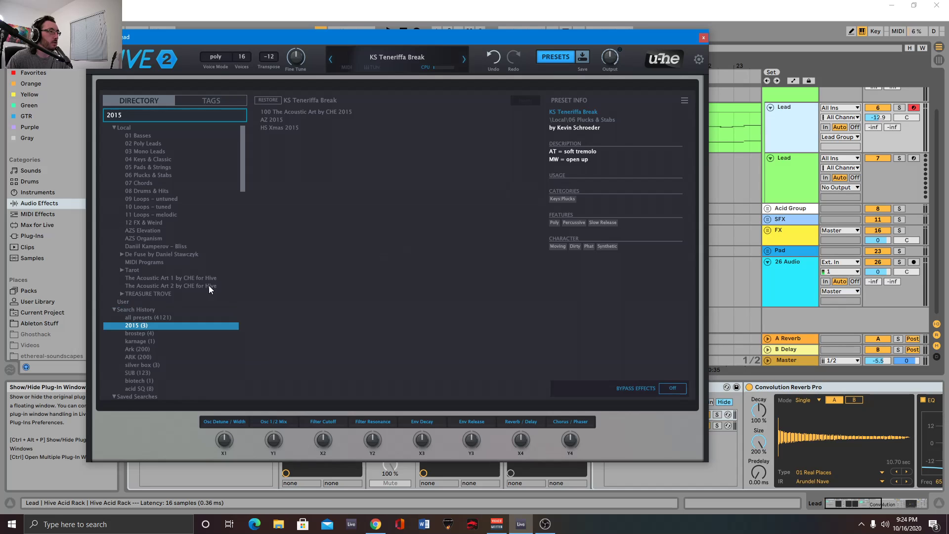
left_click(279, 119)
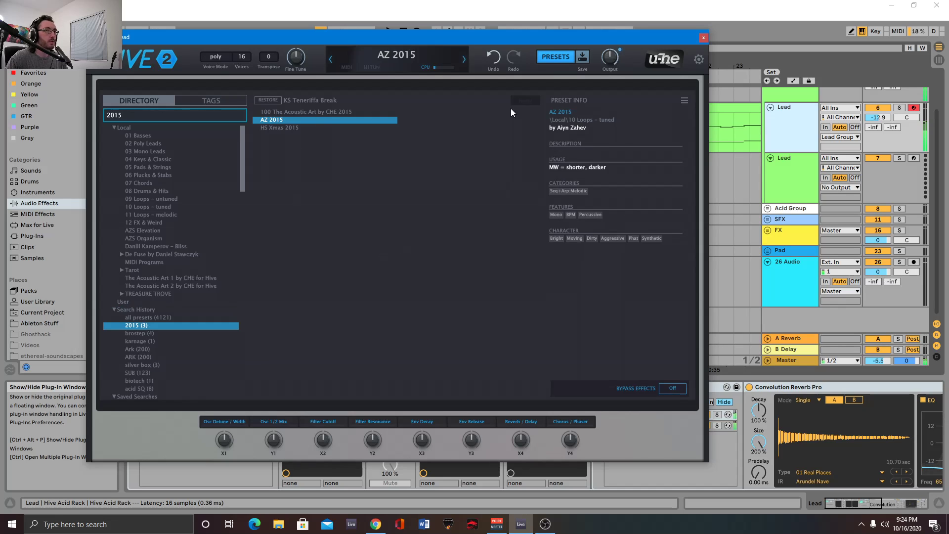
left_click(555, 56)
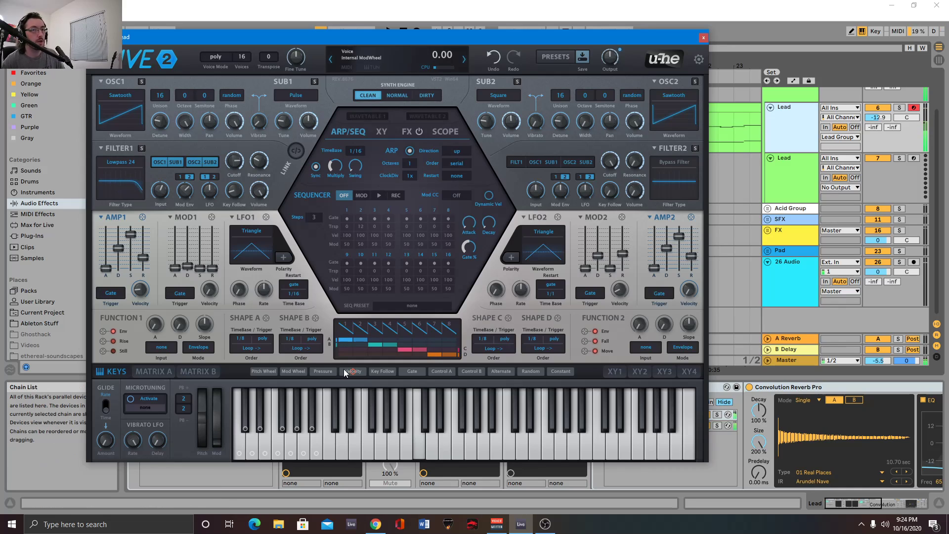
left_click(702, 37)
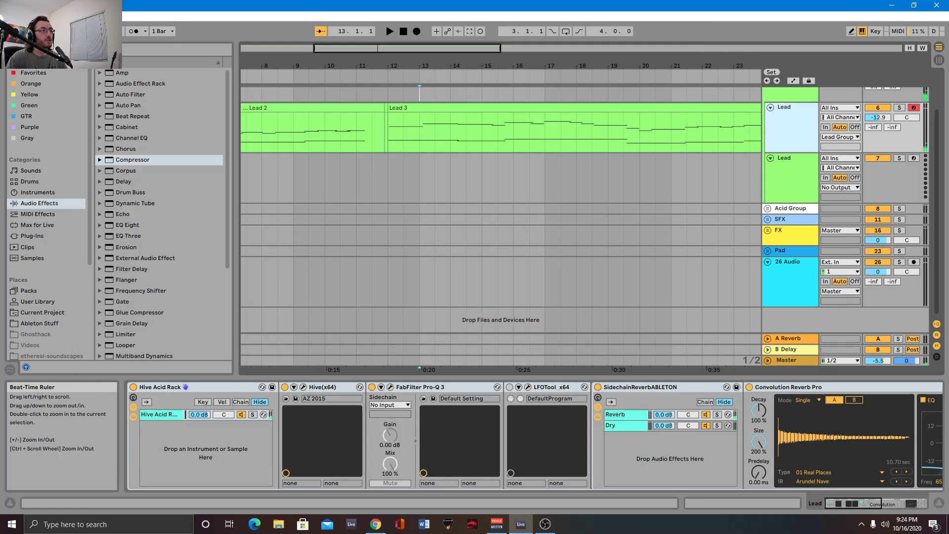
Record a short-note melody over sustained bass notes across the Lead 2 clip, from bar 1 to about bar 8
scroll(397, 130, "down", 5)
left_click(434, 105)
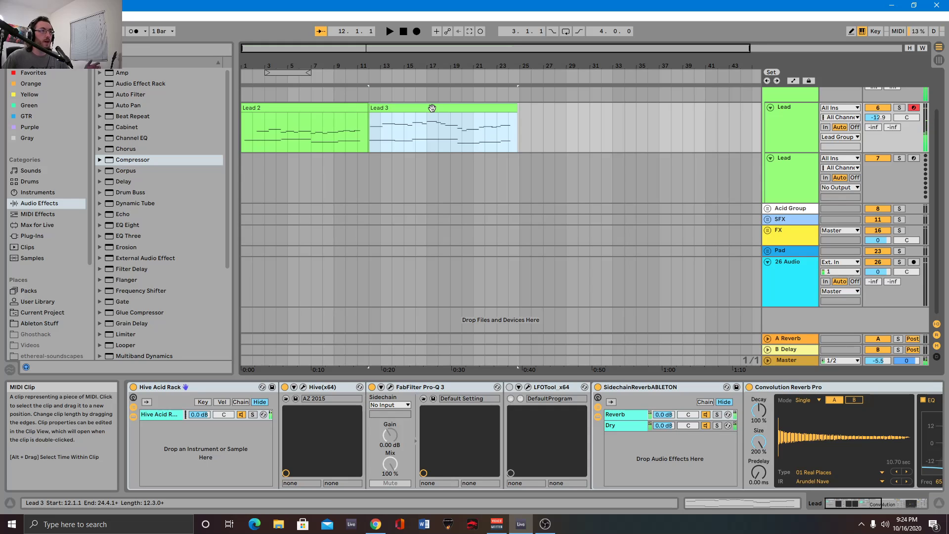
left_click(261, 107)
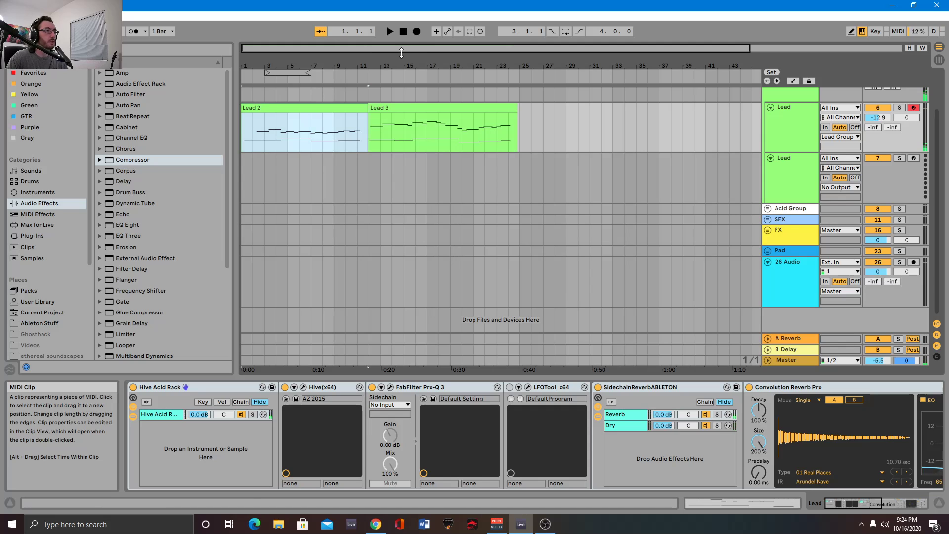
left_click(416, 32)
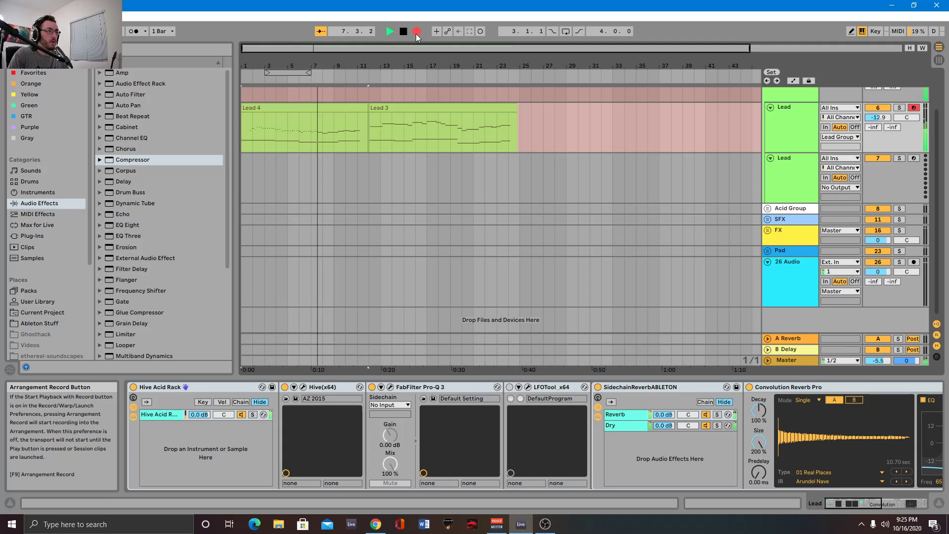
key("space")
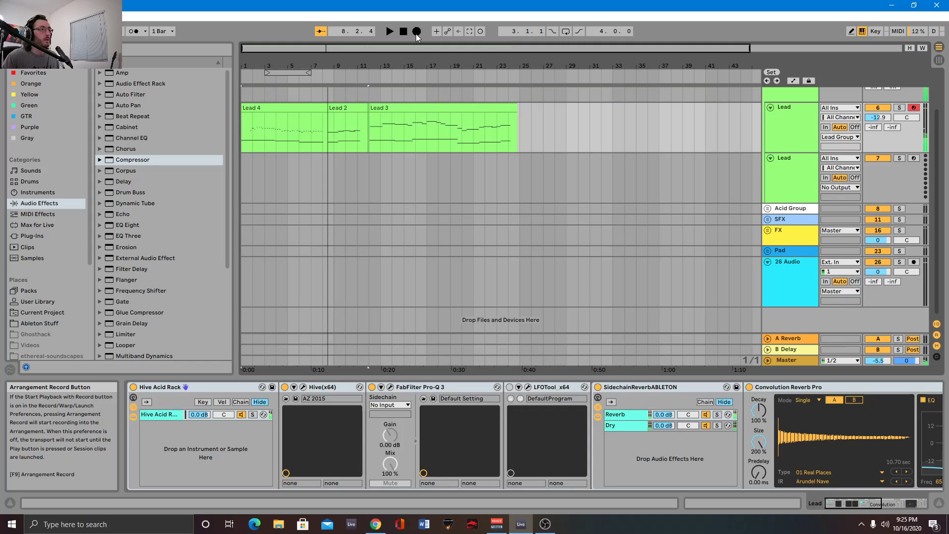
Play back the new short-note take on the Lead track from bar 1 to about bar 8
left_click(389, 31)
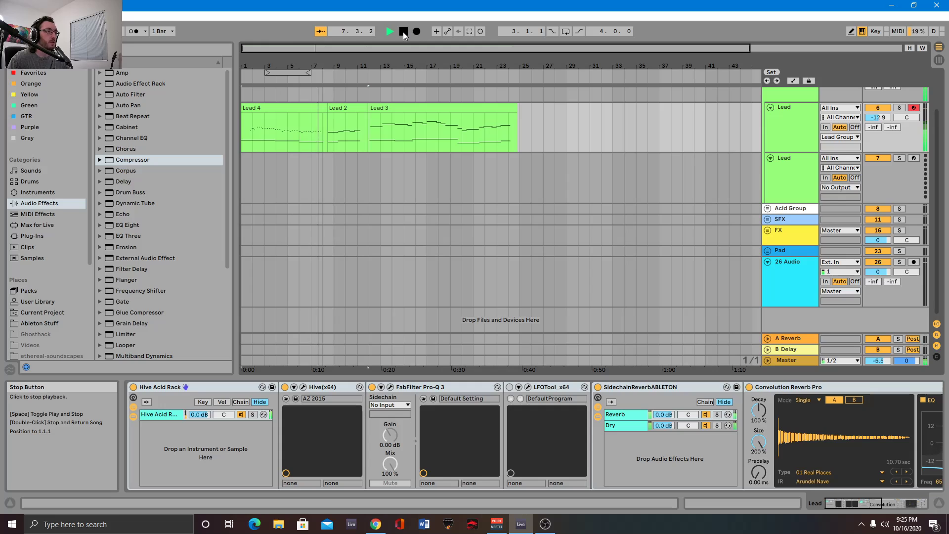
left_click(402, 32)
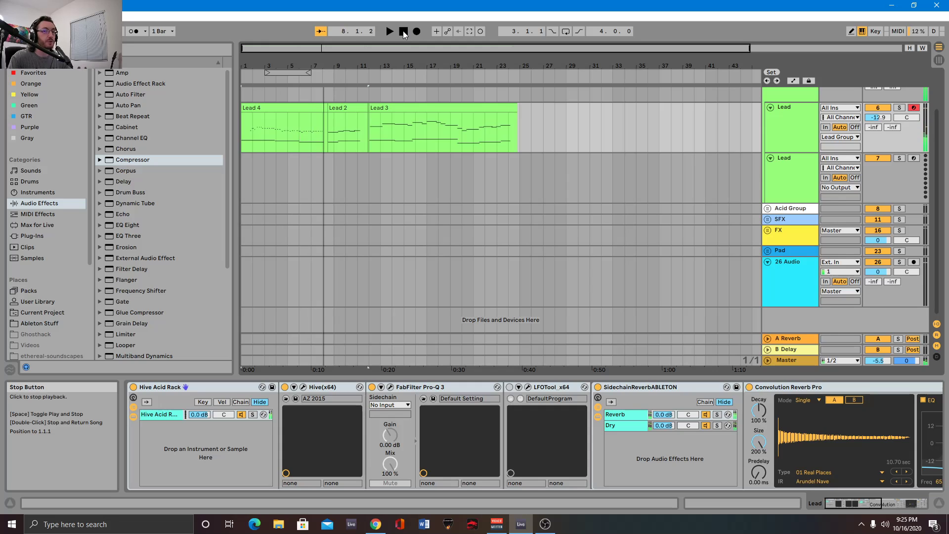
mouse_move(246, 70)
left_mouse_down()
mouse_move(246, 91)
mouse_move(241, 66)
left_mouse_up()
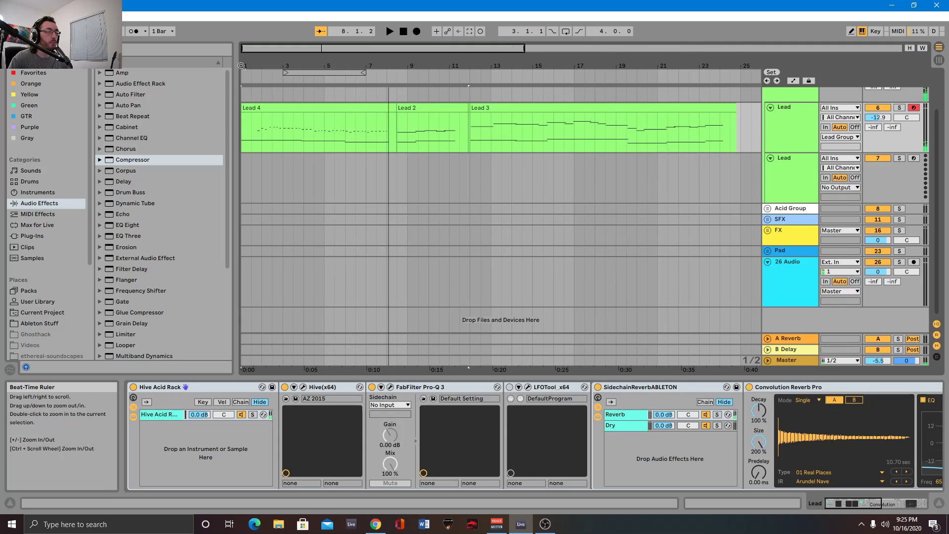
Record two further short-note melody takes over the Lead 4 clip, each from bar 1 to about bar 9
left_click(379, 107)
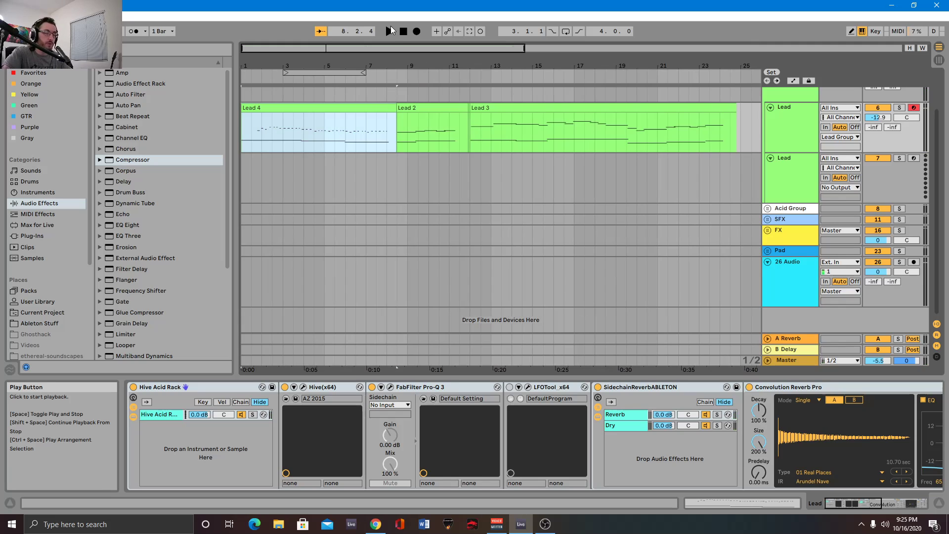
left_click(417, 31)
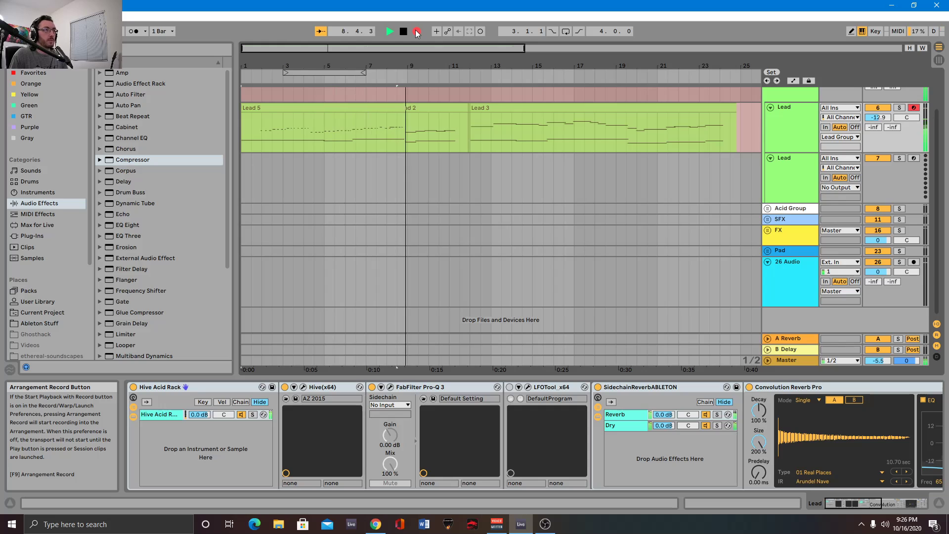
key("space")
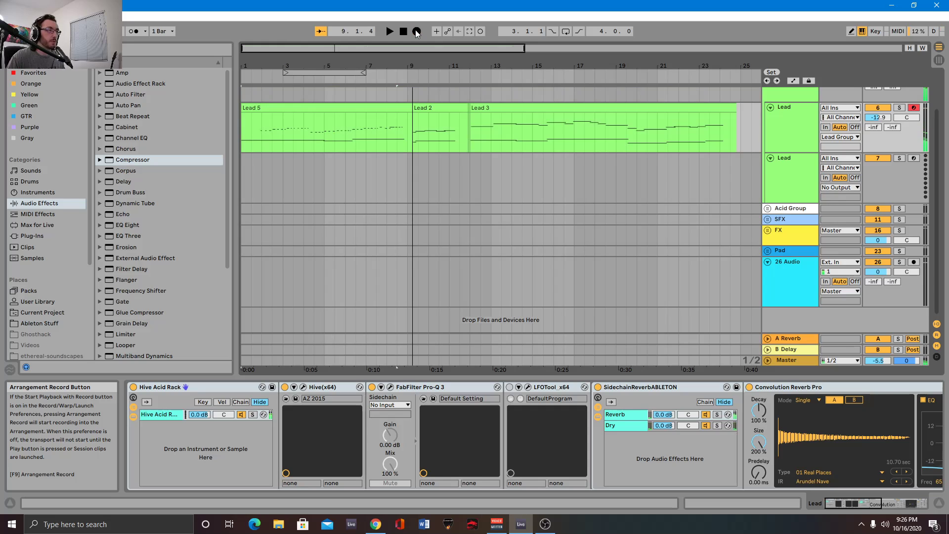
left_click(417, 31)
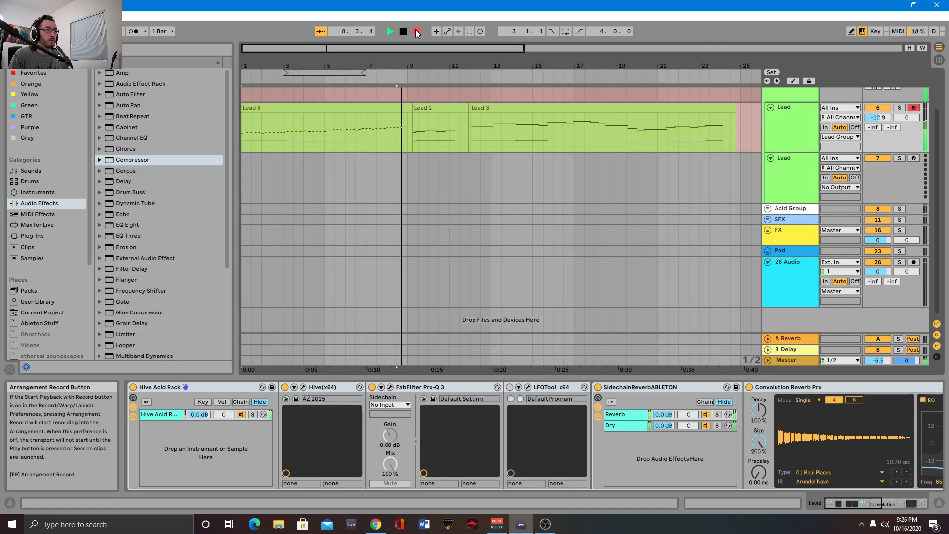
key("space")
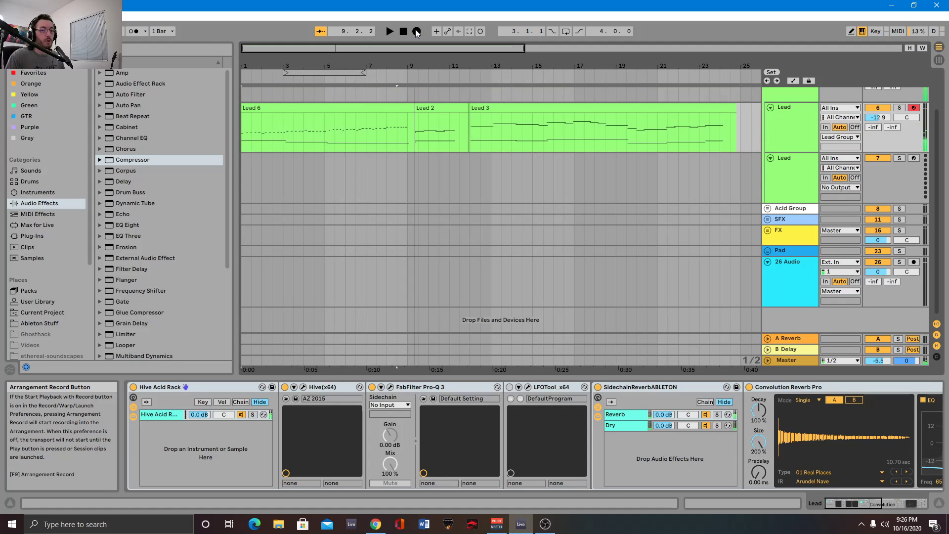
Play back the latest short-note take from bar 1 to about bar 9, and select the remaining Lead 2 clip
left_click(389, 31)
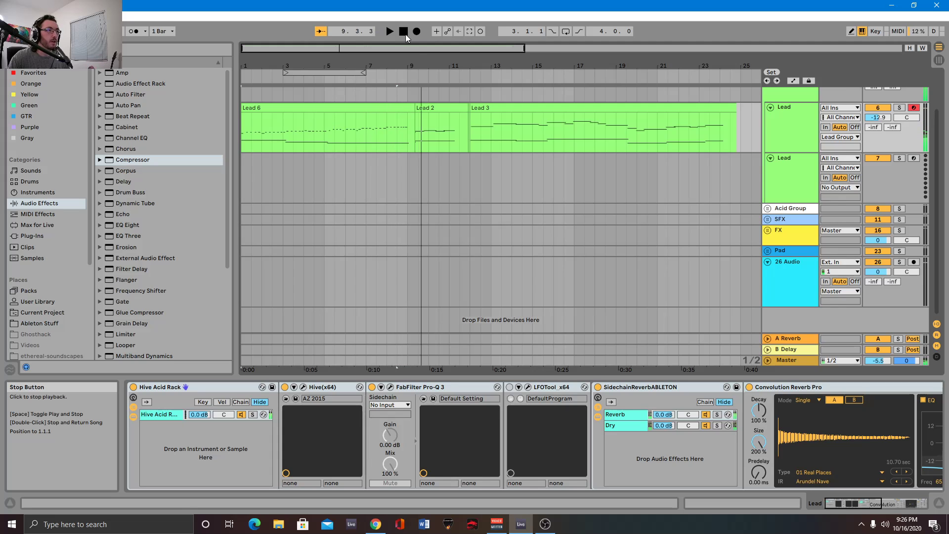
left_click(405, 34)
left_click(445, 110)
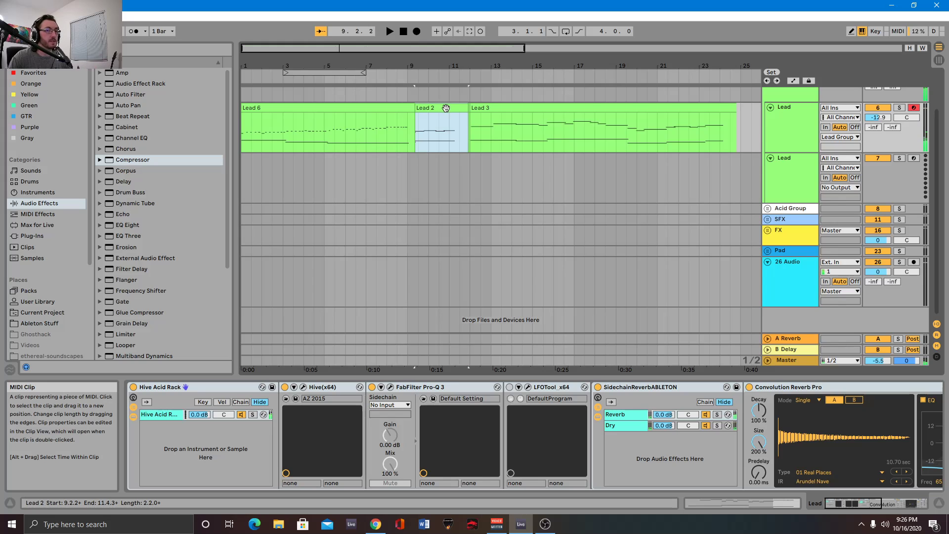
Record another short-note melody with changing bass notes over the Lead 6 clip, from bar 1 to about bar 11
left_click_drag(420, 66, 404, 96)
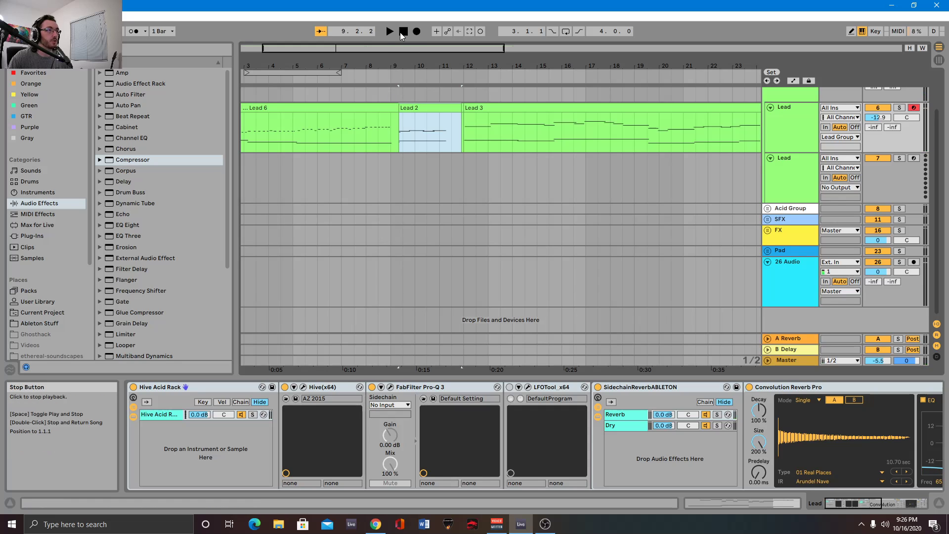
left_click(416, 32)
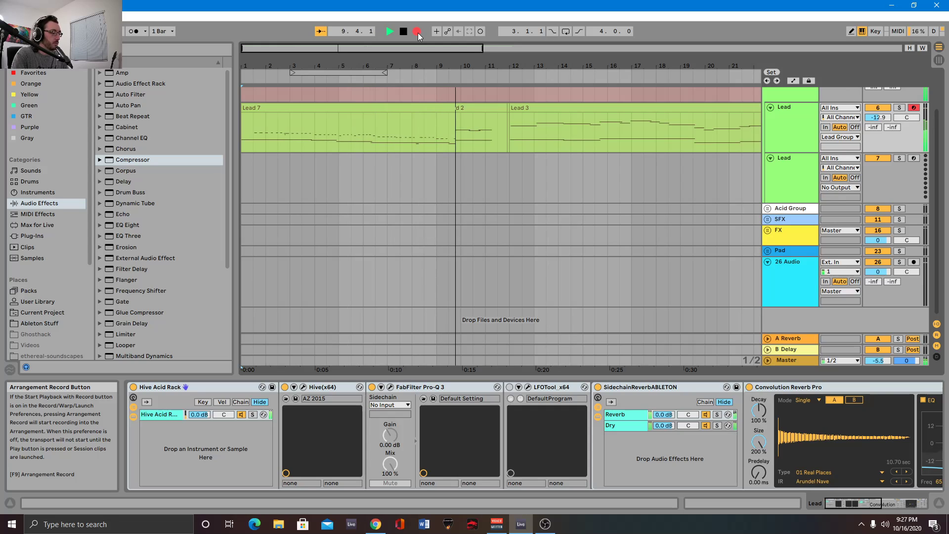
left_click(418, 32)
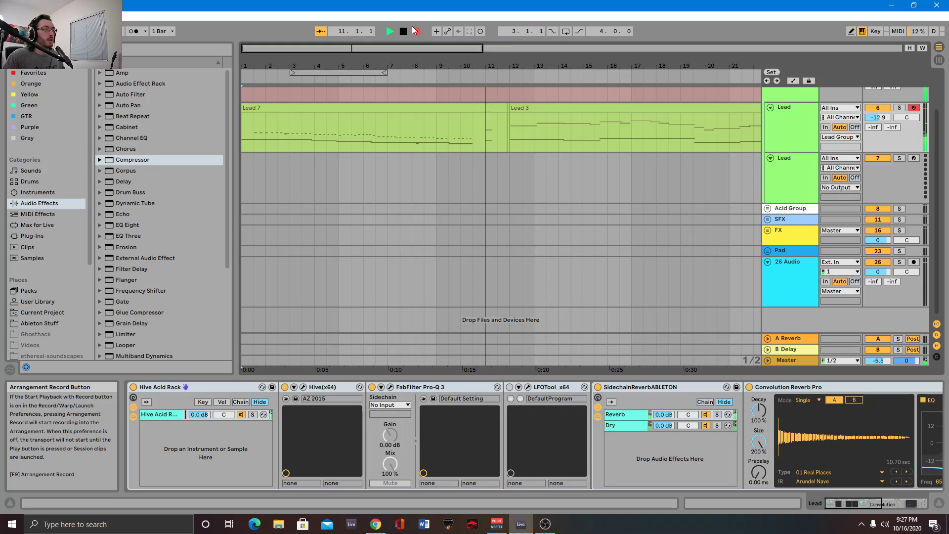
key("space")
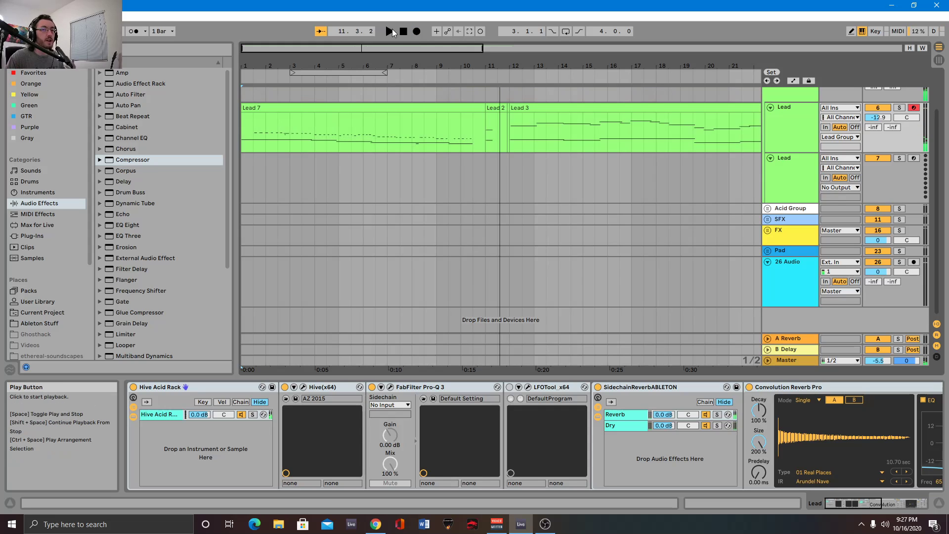
Play back the Lead 7 take from bar 1 to about bar 10, and select its clip
left_click(392, 32)
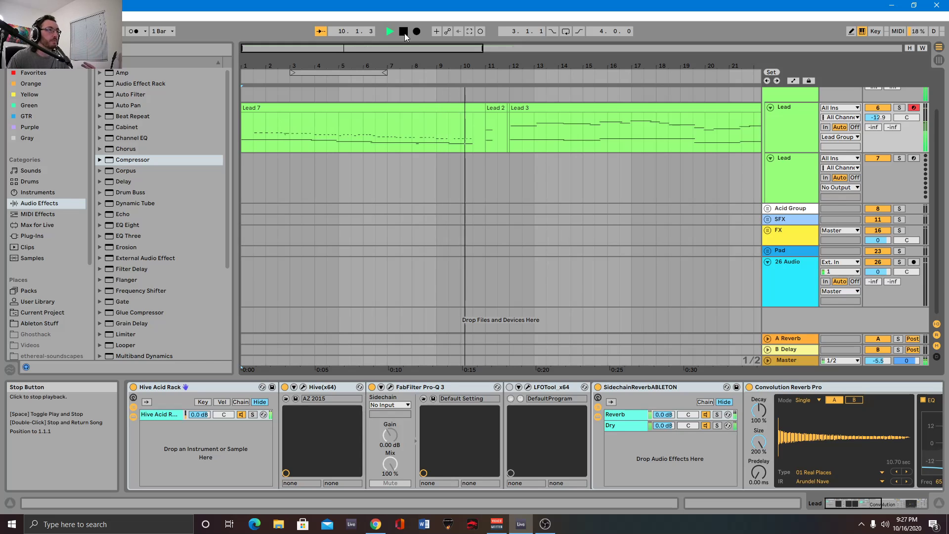
left_click(403, 32)
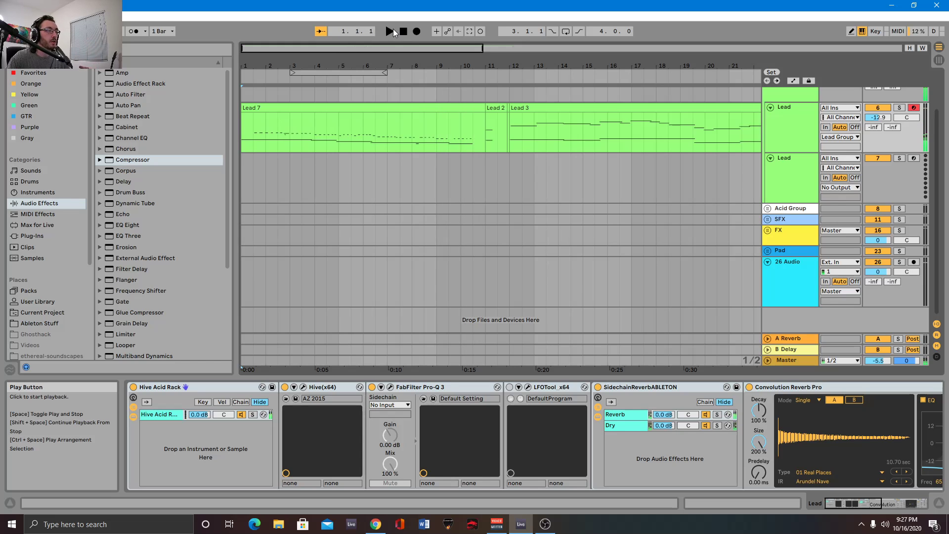
left_click(343, 108)
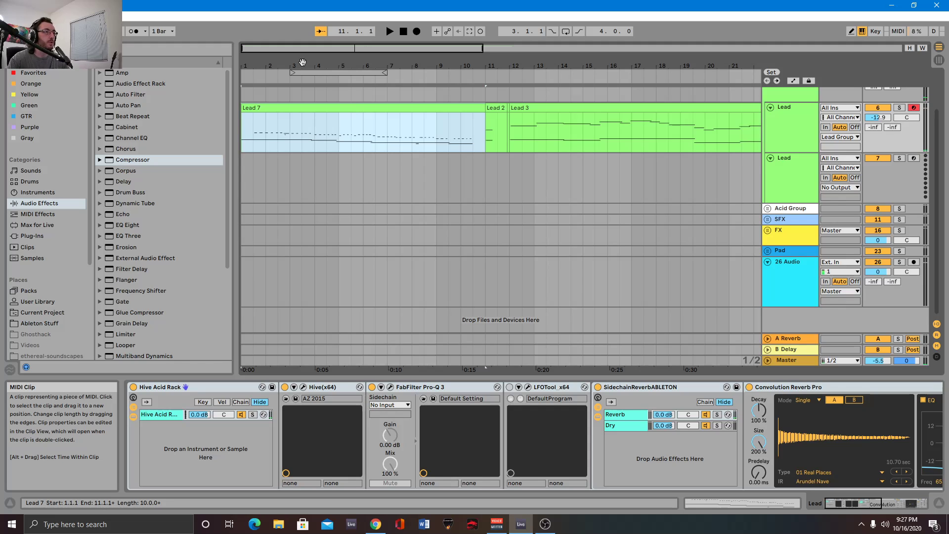
Delete the Lead 7 clip from the Lead track and return the playhead to bar 1
right_click(351, 112)
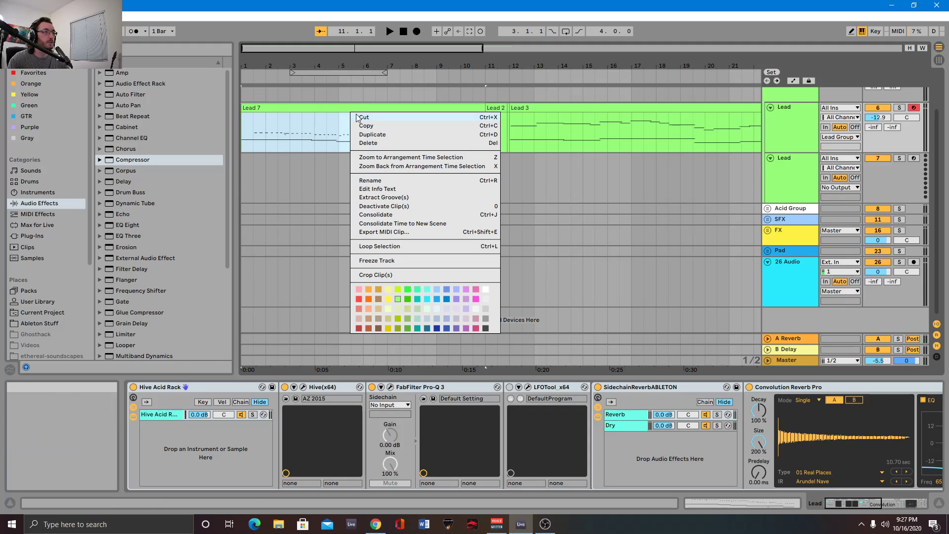
left_click(368, 143)
left_click(404, 32)
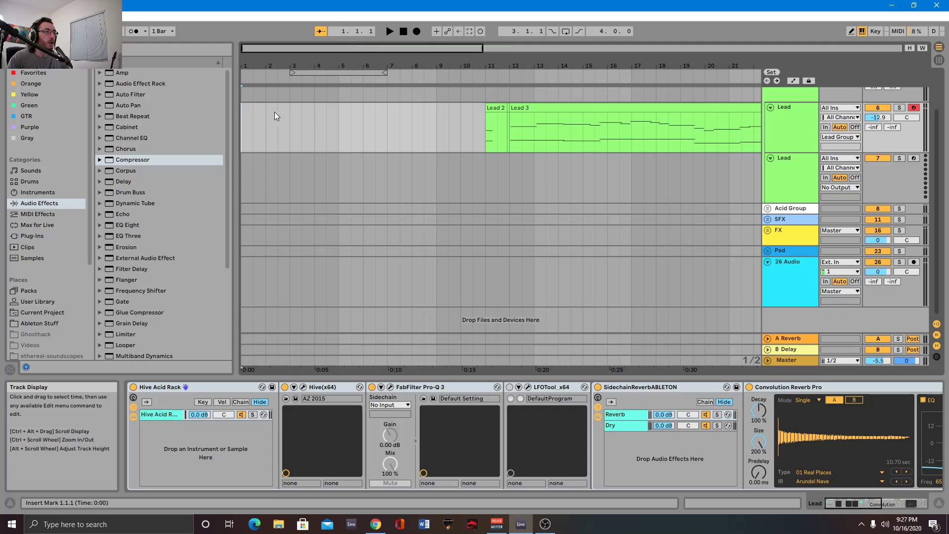
Insert an empty MIDI clip on the Lead track from bar 1 to bar 11
left_click_drag(242, 115, 482, 121)
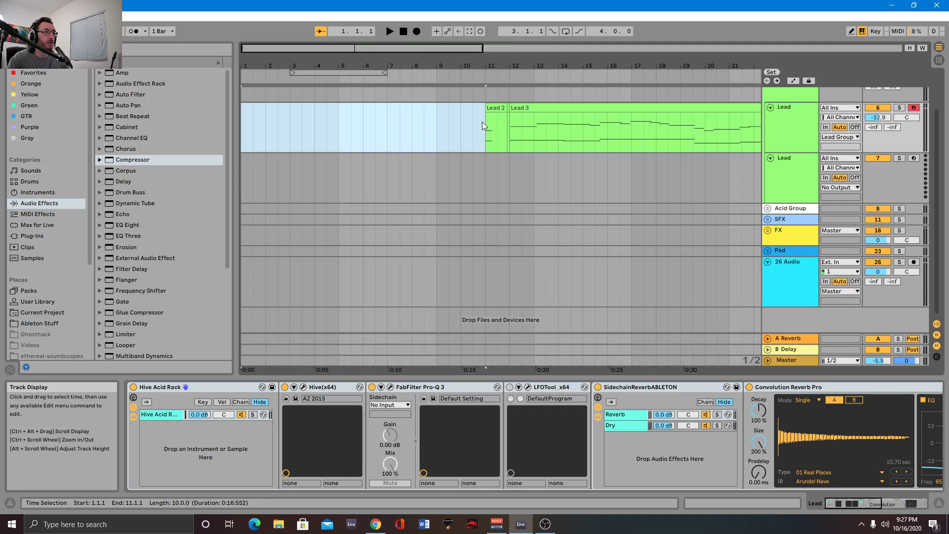
right_click(436, 124)
left_click(464, 218)
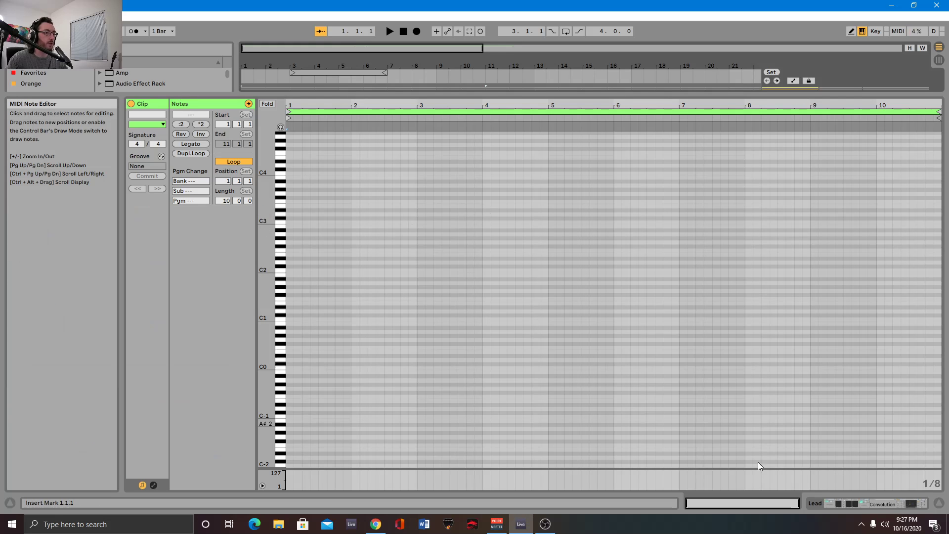
Look at the arpeggiator settings in the Lead track's Hive window with the AZ 2015 preset
left_click(827, 504)
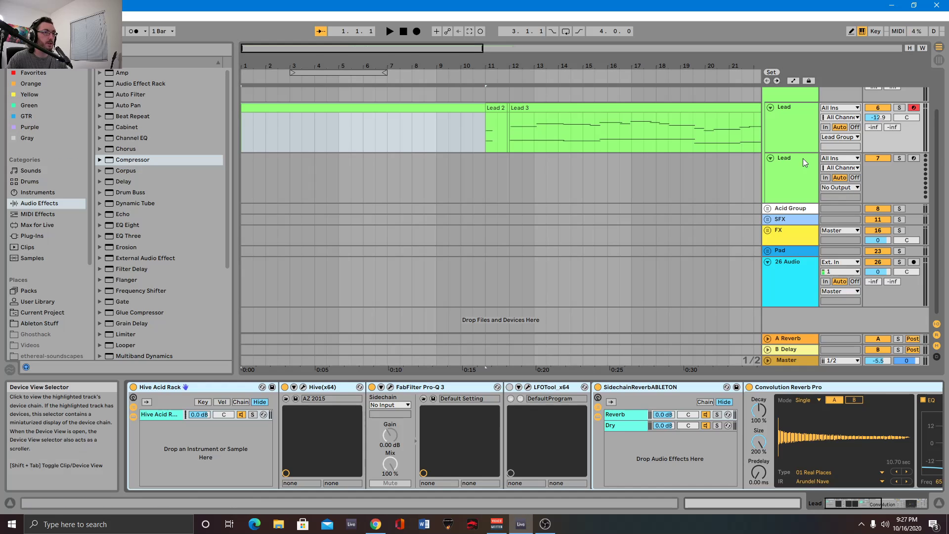
left_click(303, 387)
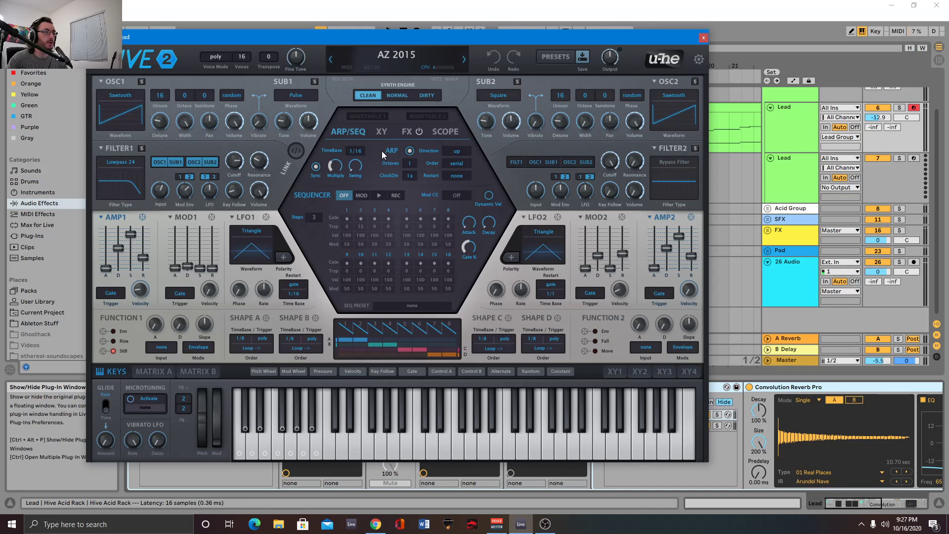
left_click(703, 38)
Show the empty clip's piano roll and audition notes for the melody, including F3
key("shift+Tab")
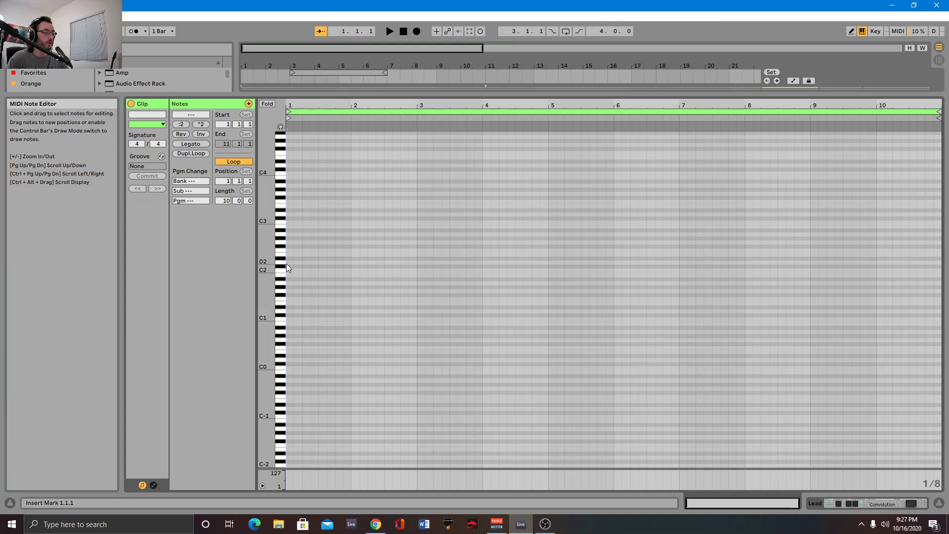
key("f")
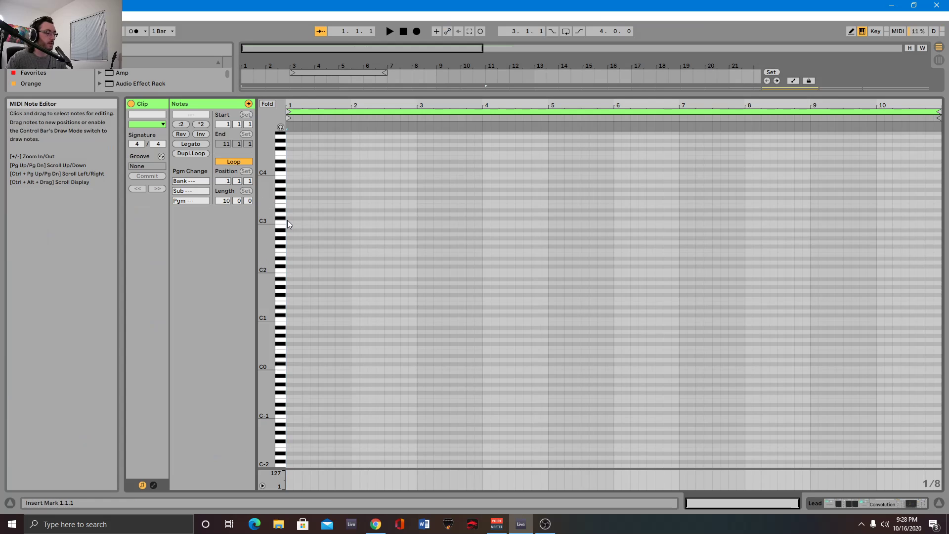
scroll(287, 224, "up", 2)
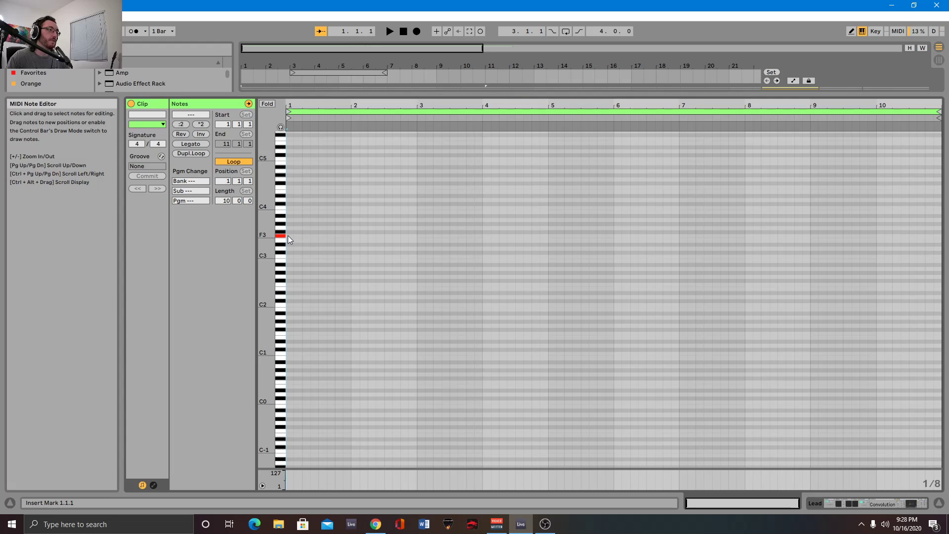
key("g")
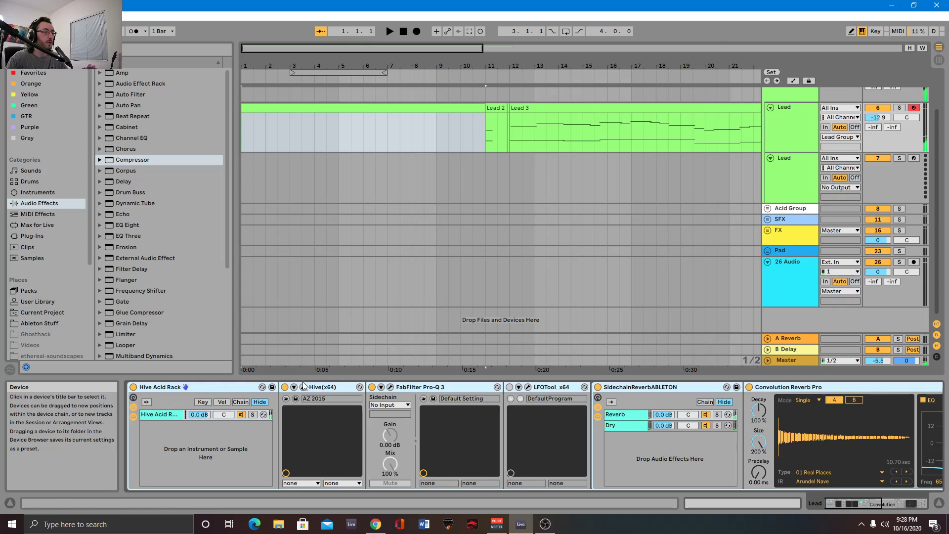
Check the Hive window again and record a short-note melody with changing bass notes from bar 1 to about bar 13
left_click(303, 387)
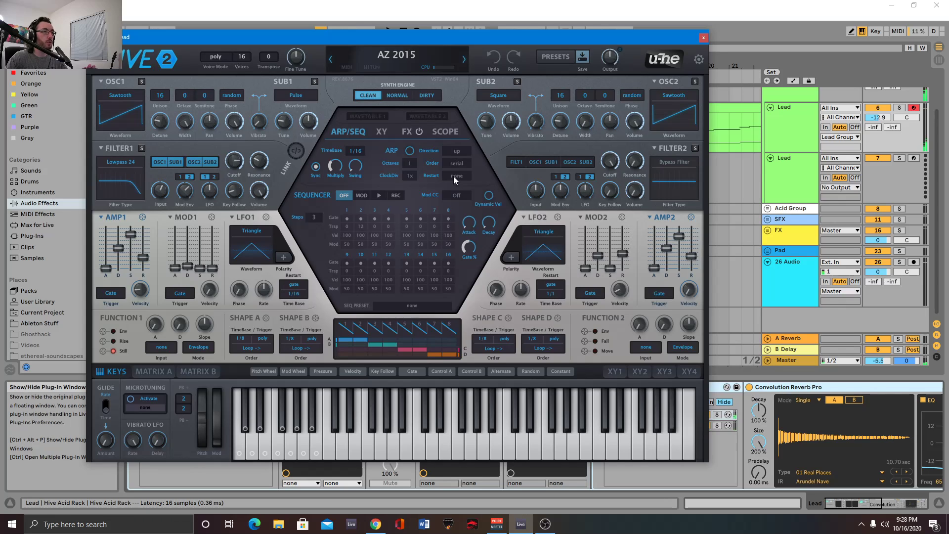
left_click(704, 38)
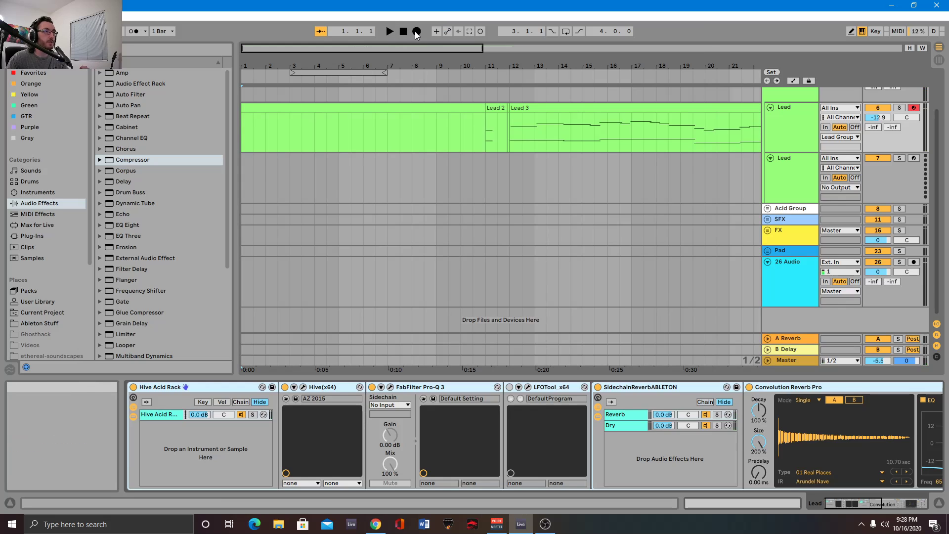
left_click(416, 31)
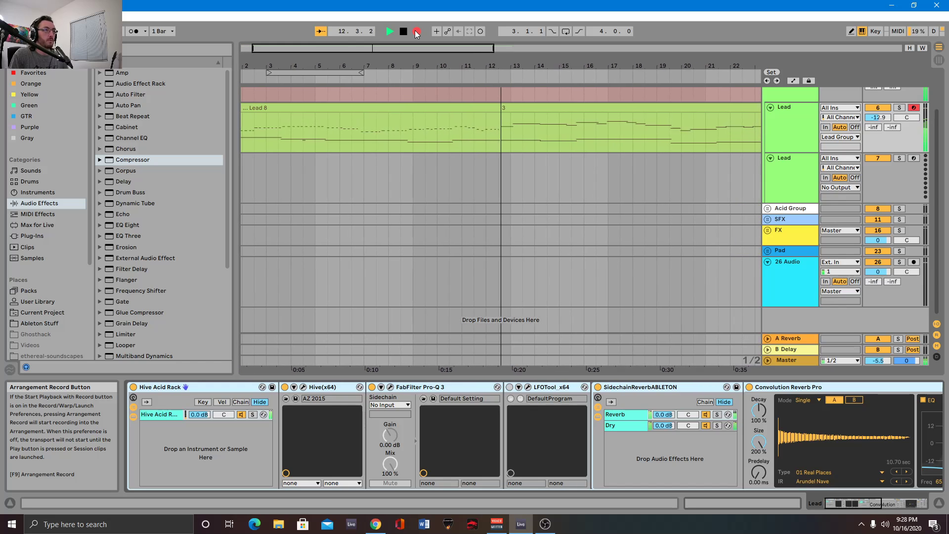
left_click(414, 31)
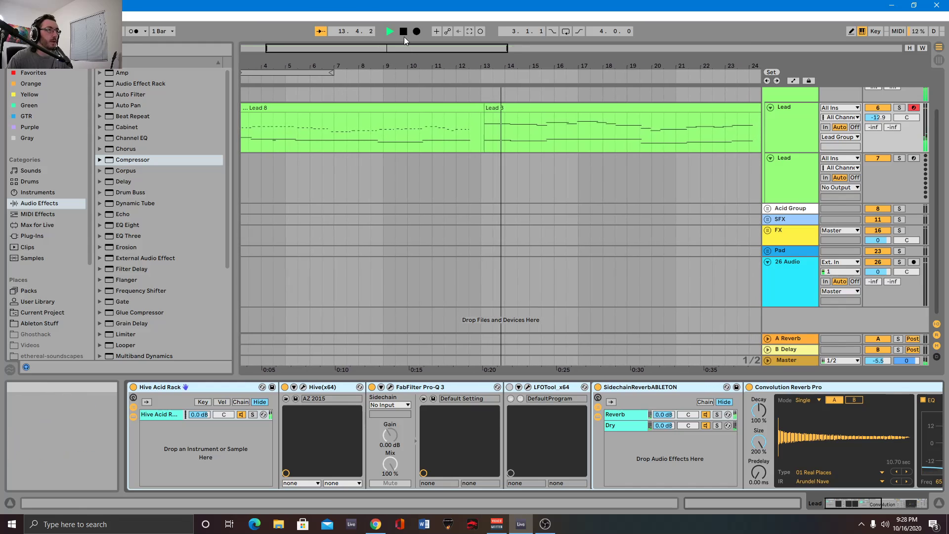
left_click(403, 31)
Remove the Lead 3 clip that follows the newly recorded Lead 8 clip
left_click_drag(349, 62, 333, 64)
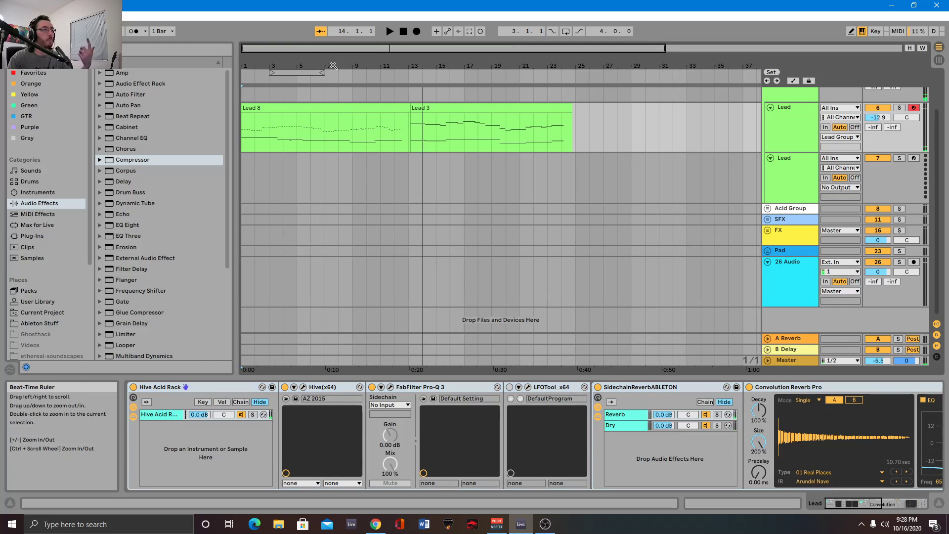
left_click_drag(333, 66, 312, 65)
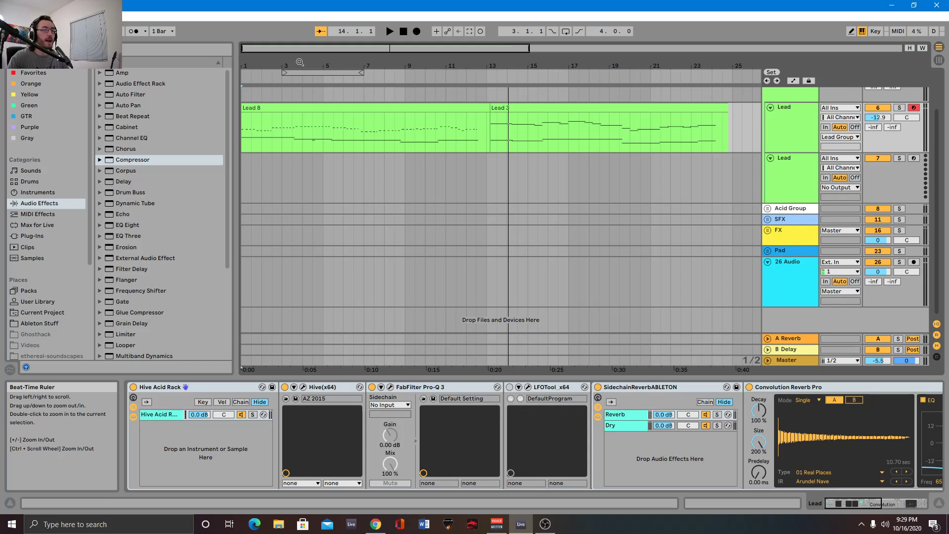
left_click_drag(300, 62, 306, 62)
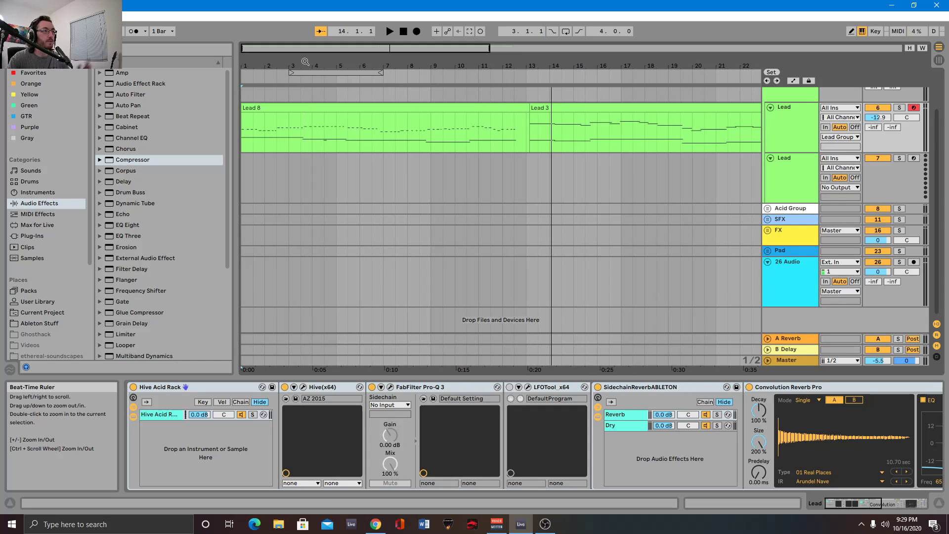
left_click(278, 109)
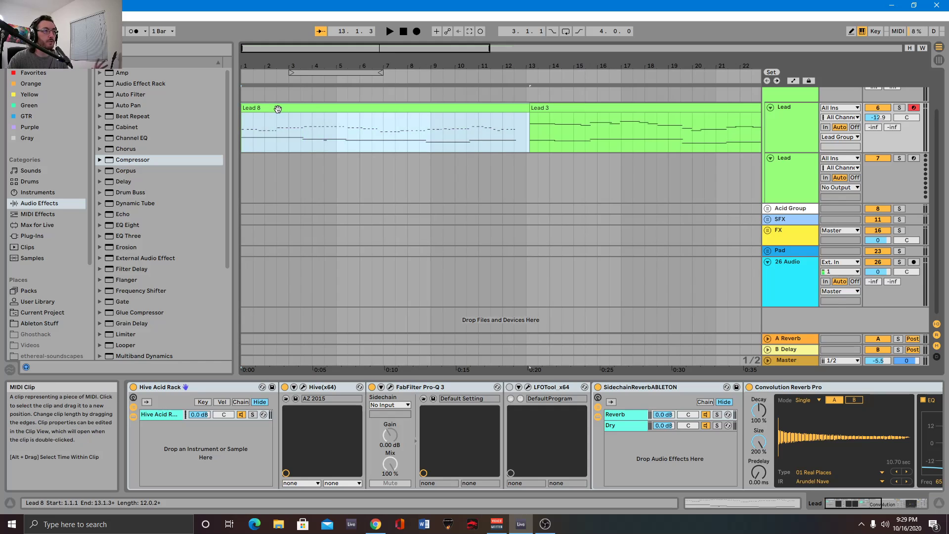
left_click(534, 112)
right_click(537, 109)
left_click(558, 115)
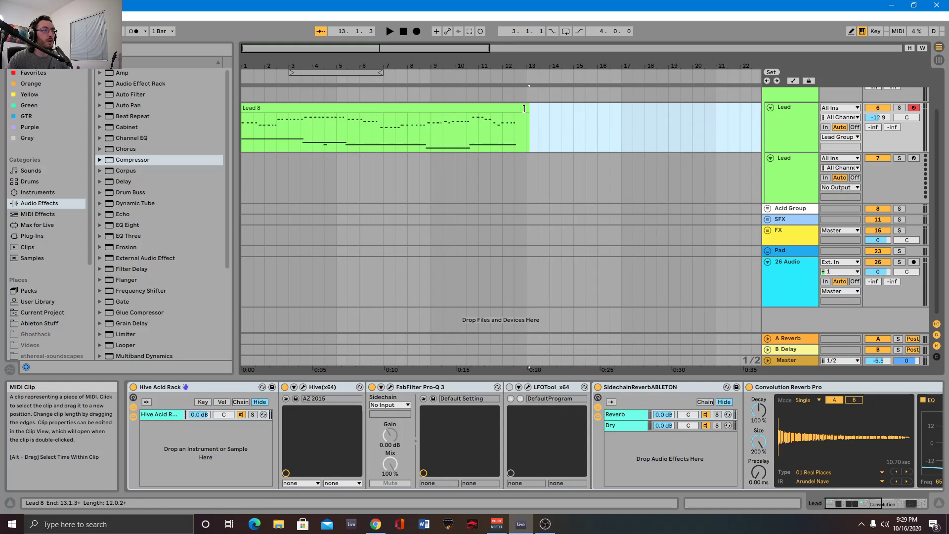
Trim the end of the Lead 8 clip to bar 13 and return the playhead to bar 1
left_click(525, 107)
left_click_drag(525, 107, 522, 108)
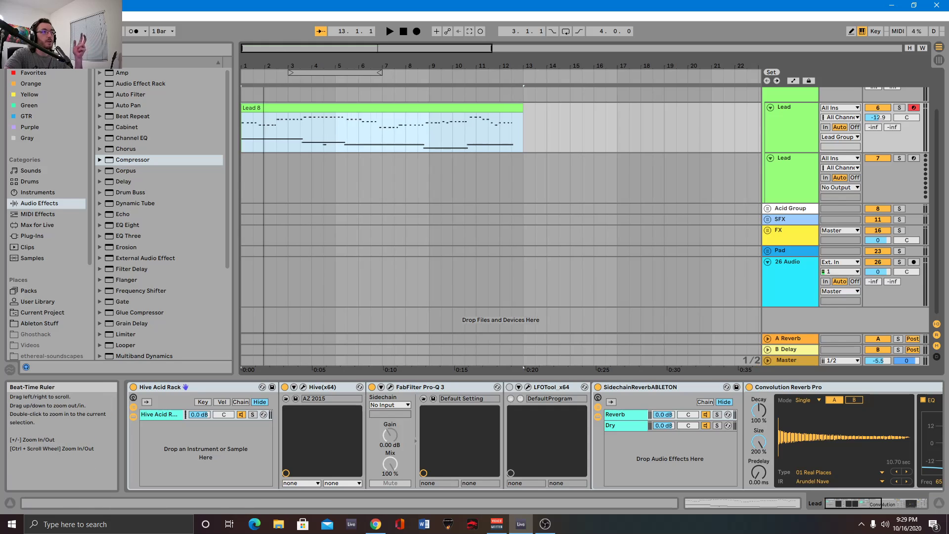
left_click_drag(445, 66, 444, 79)
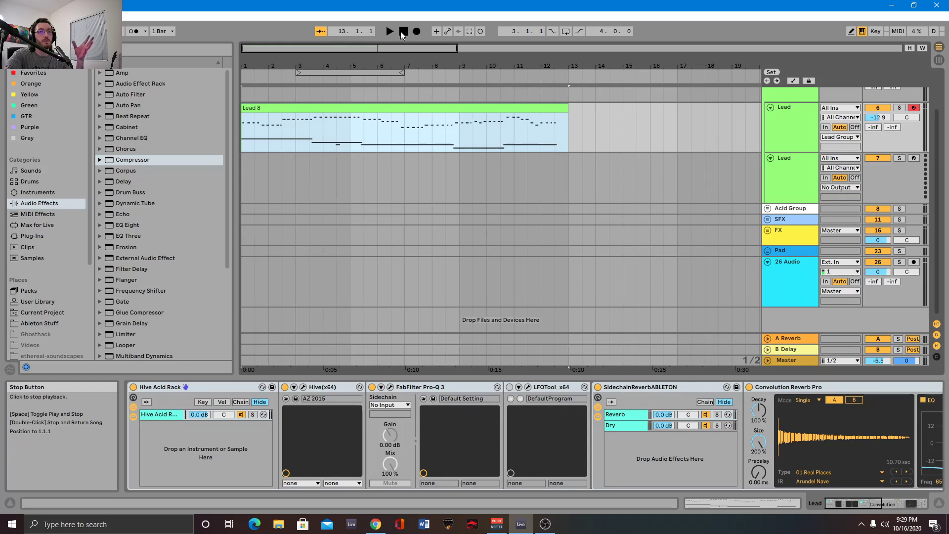
left_click(403, 32)
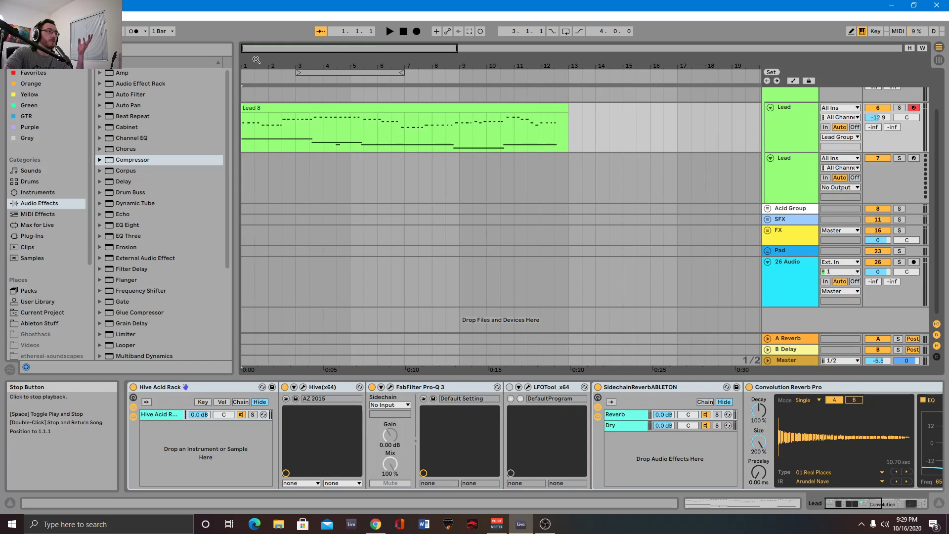
left_click(543, 522)
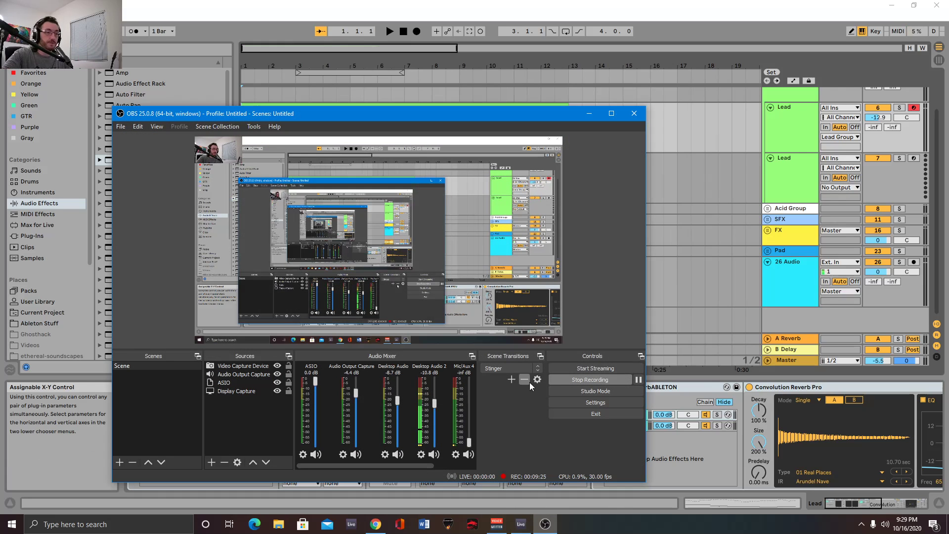